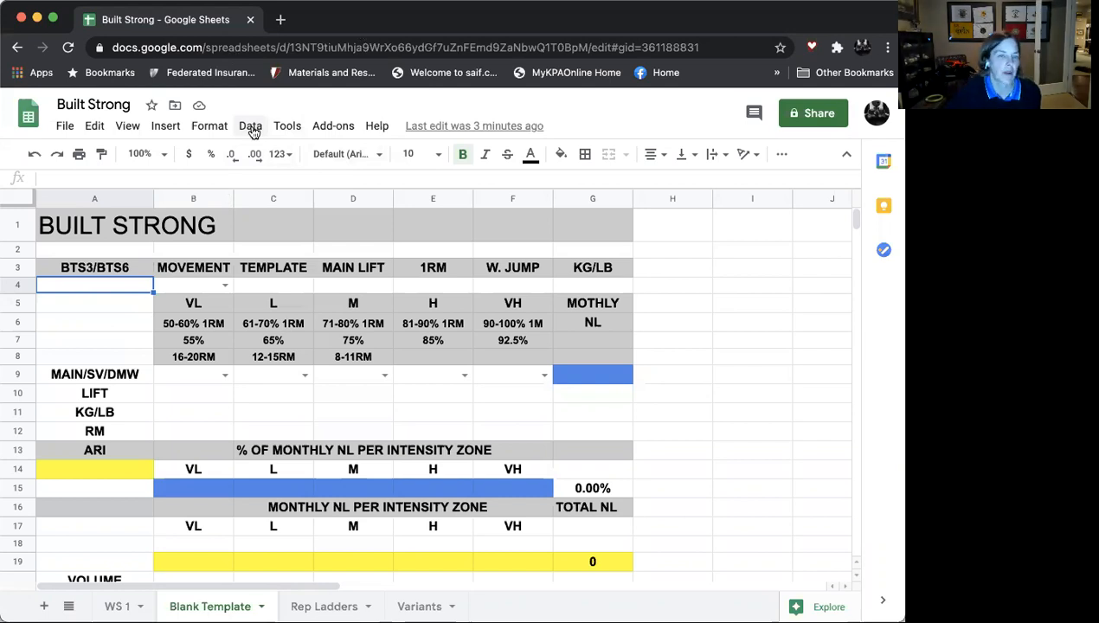
# - Add a dropdown to cell A4 using a list-of-items validation with BTS3 and BTS6, and check its choices
pyautogui.click(250, 127)
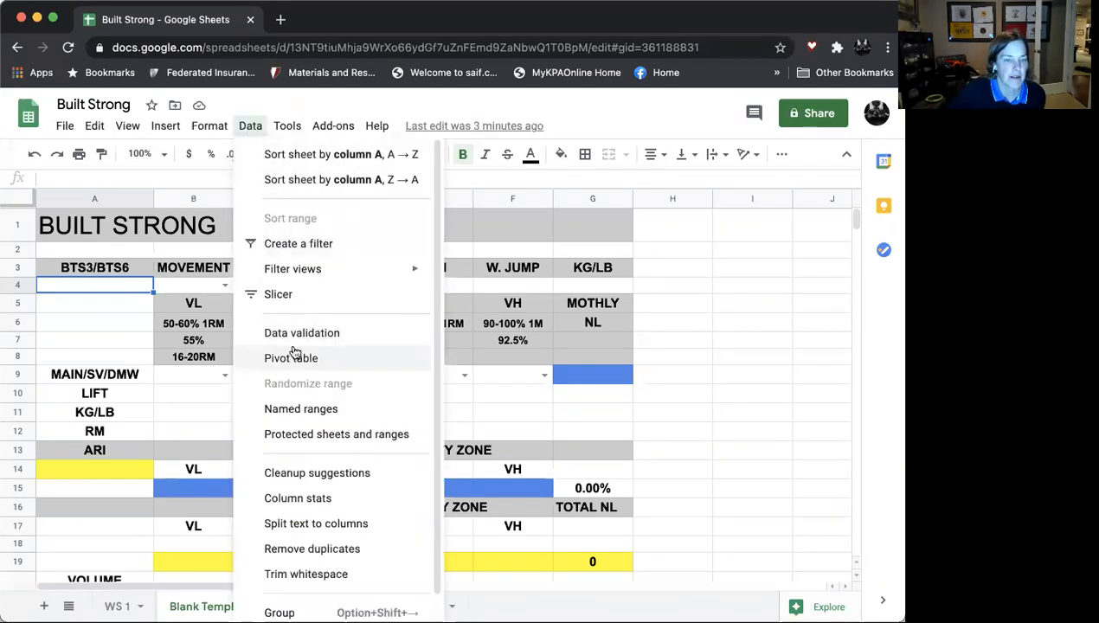
pyautogui.click(294, 334)
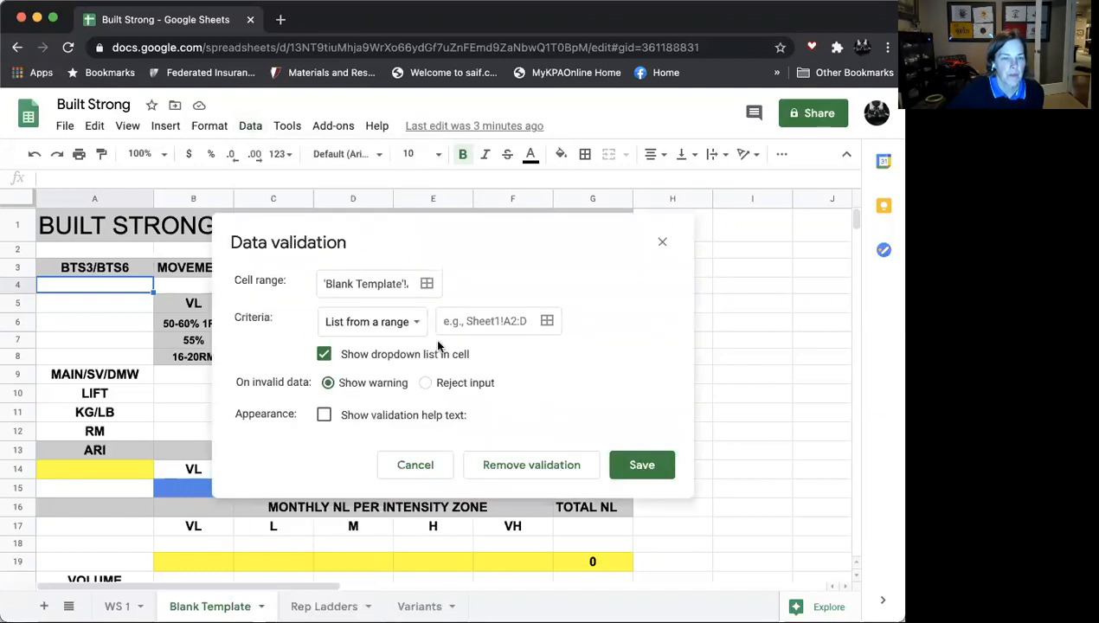
pyautogui.click(418, 323)
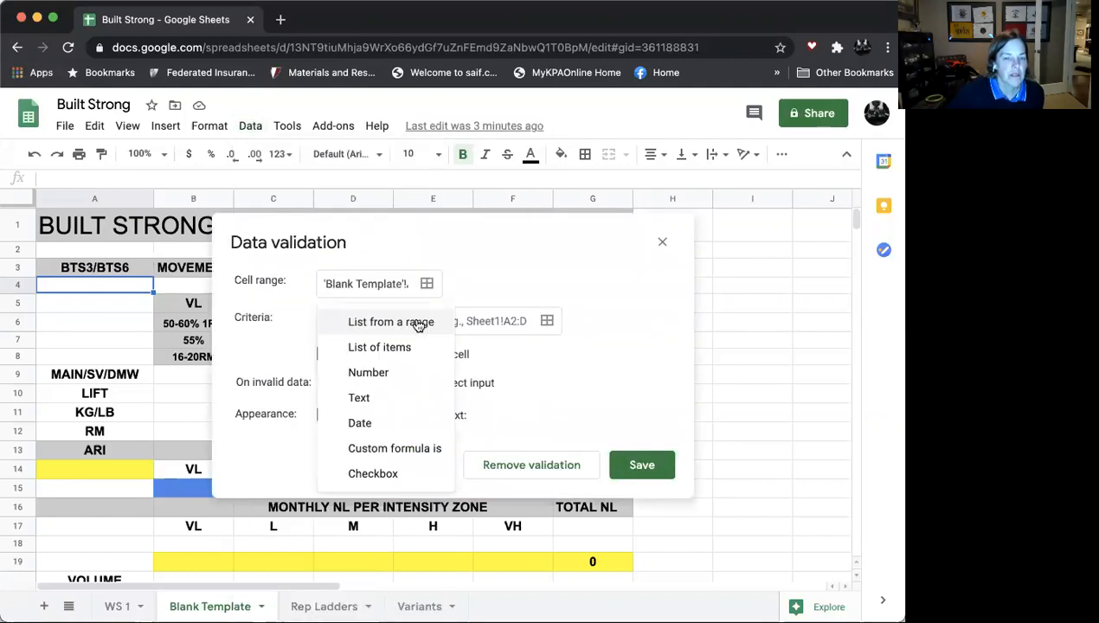
pyautogui.click(390, 357)
pyautogui.click(440, 321)
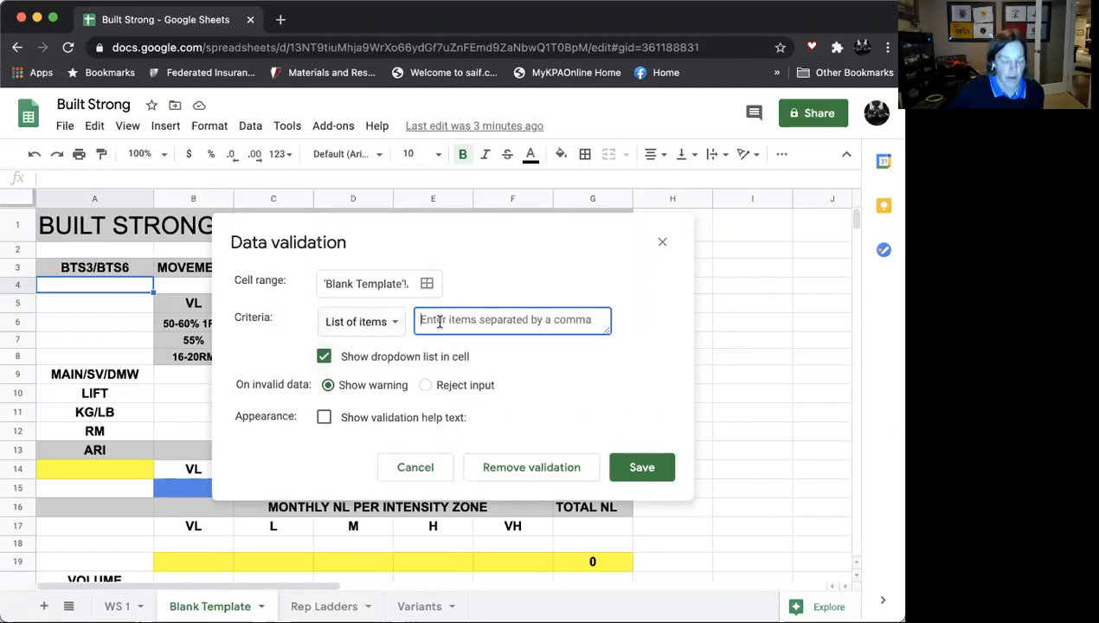
pyautogui.write('B')
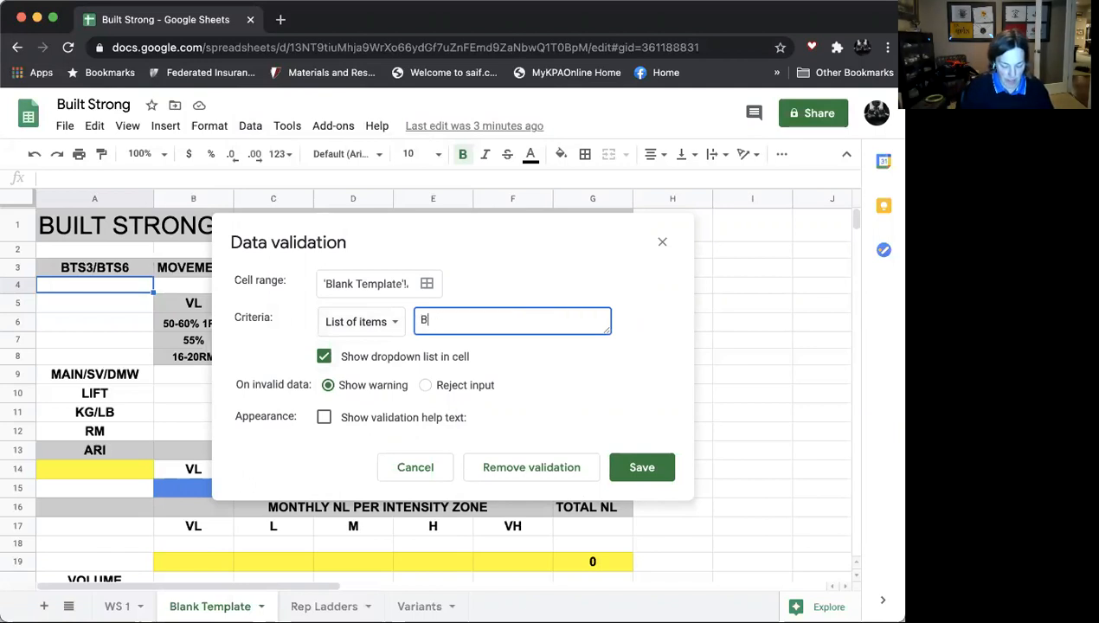
pyautogui.write('TS')
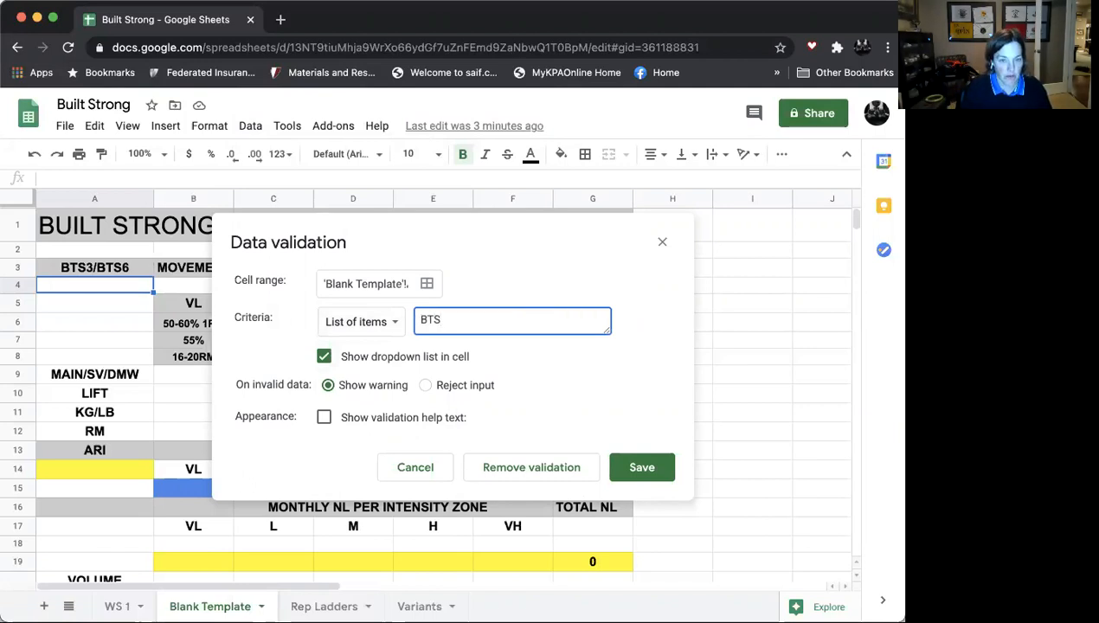
pyautogui.write('3,')
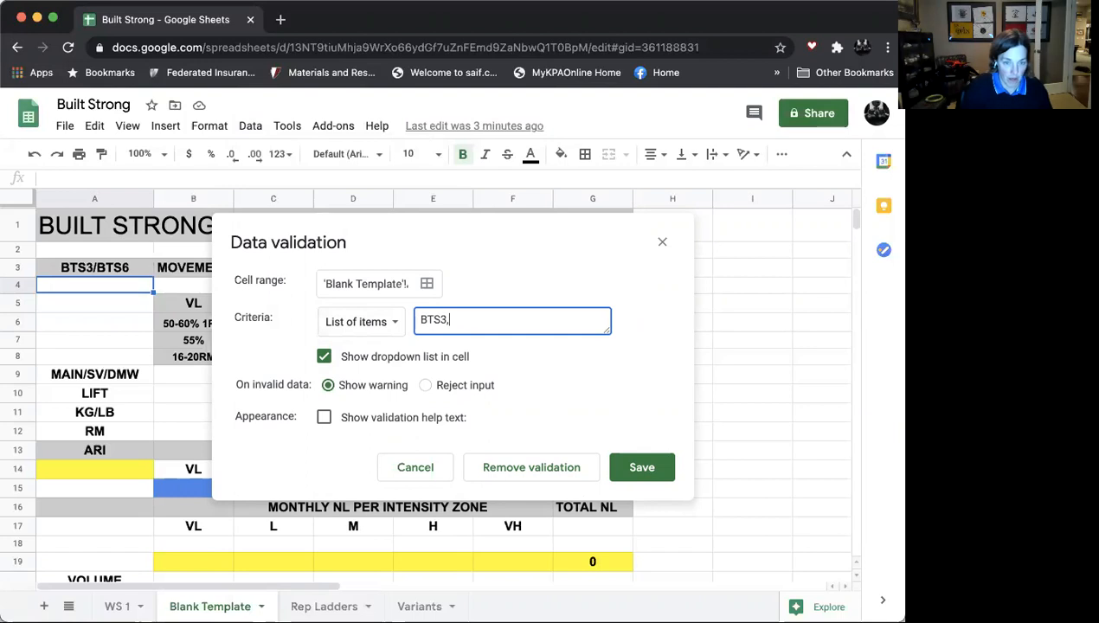
pyautogui.write('BTS')
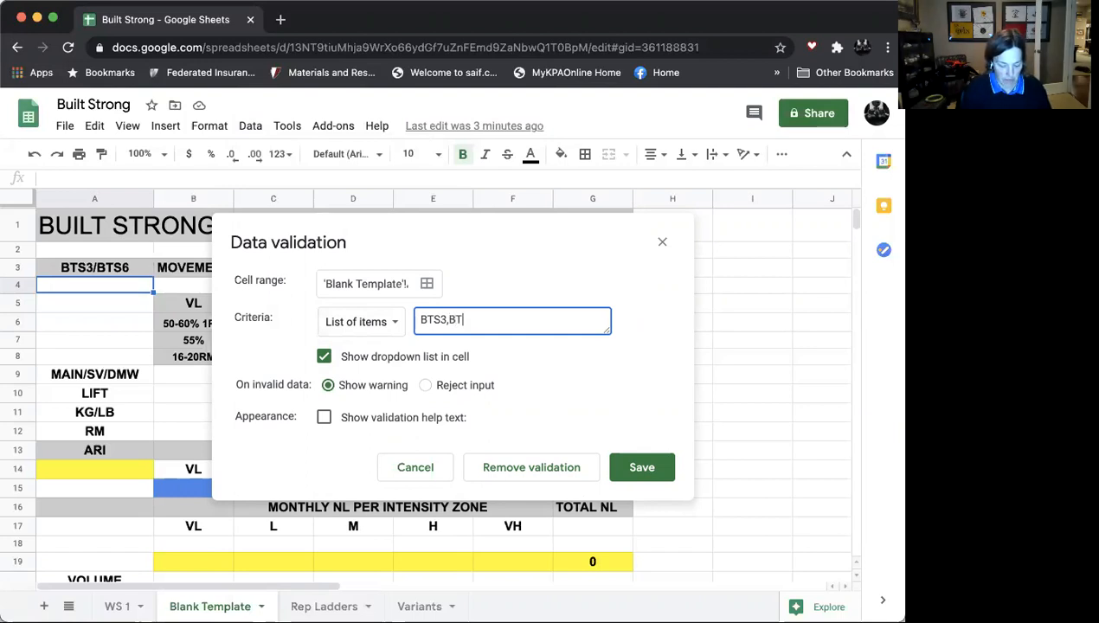
pyautogui.write('6')
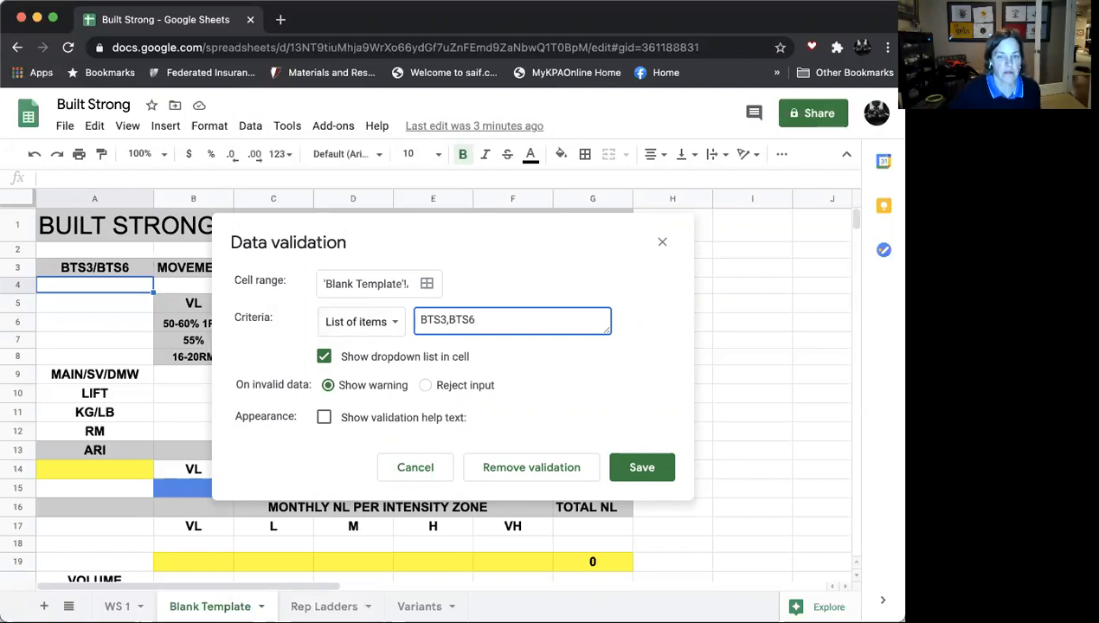
pyautogui.click(643, 468)
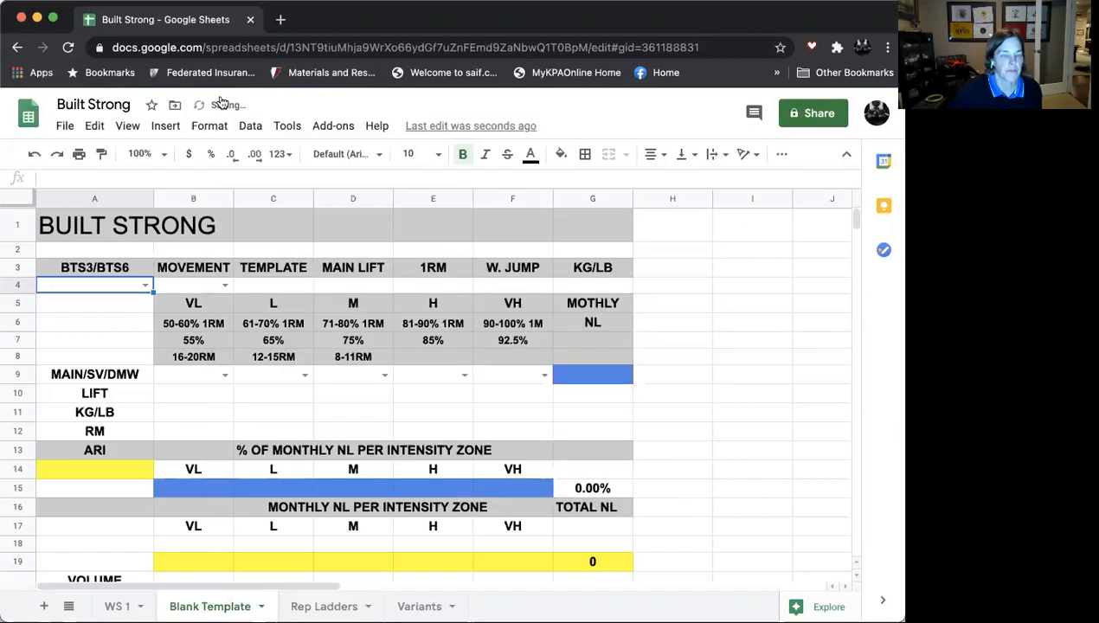
pyautogui.click(146, 285)
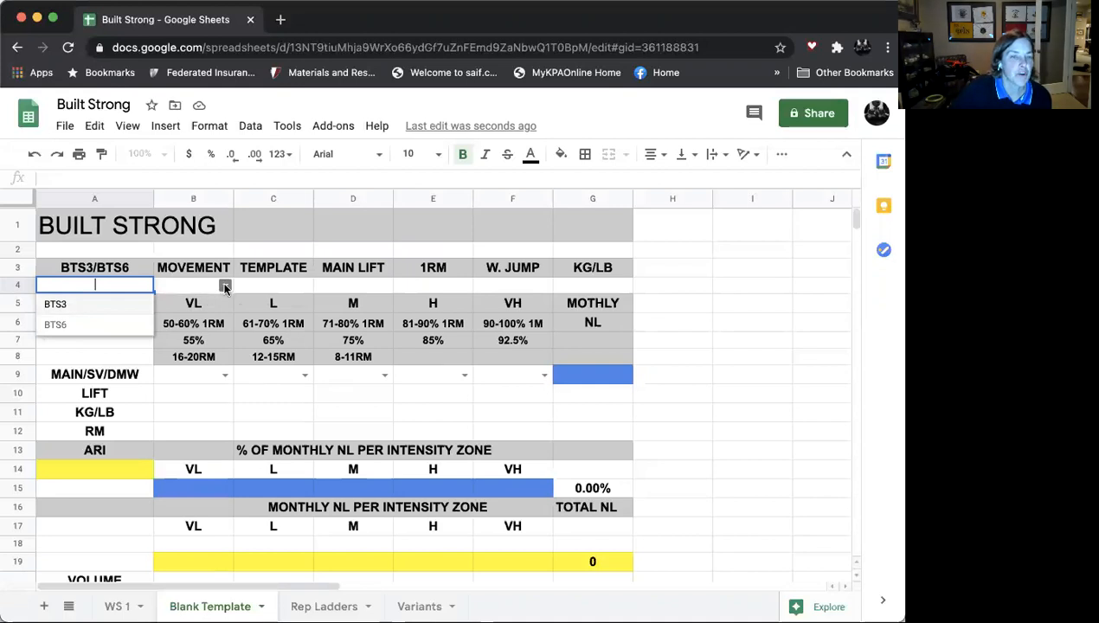
# - Edit the data validation of Movement cell B4, cutting its list of items back to only Squat
pyautogui.click(223, 285)
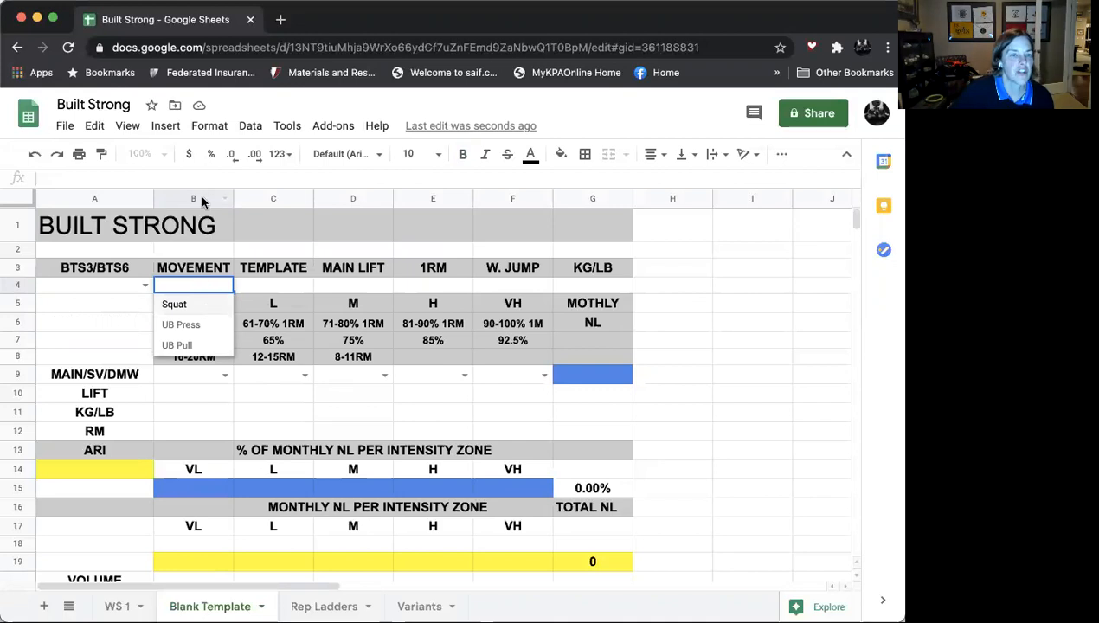
pyautogui.press('Escape')
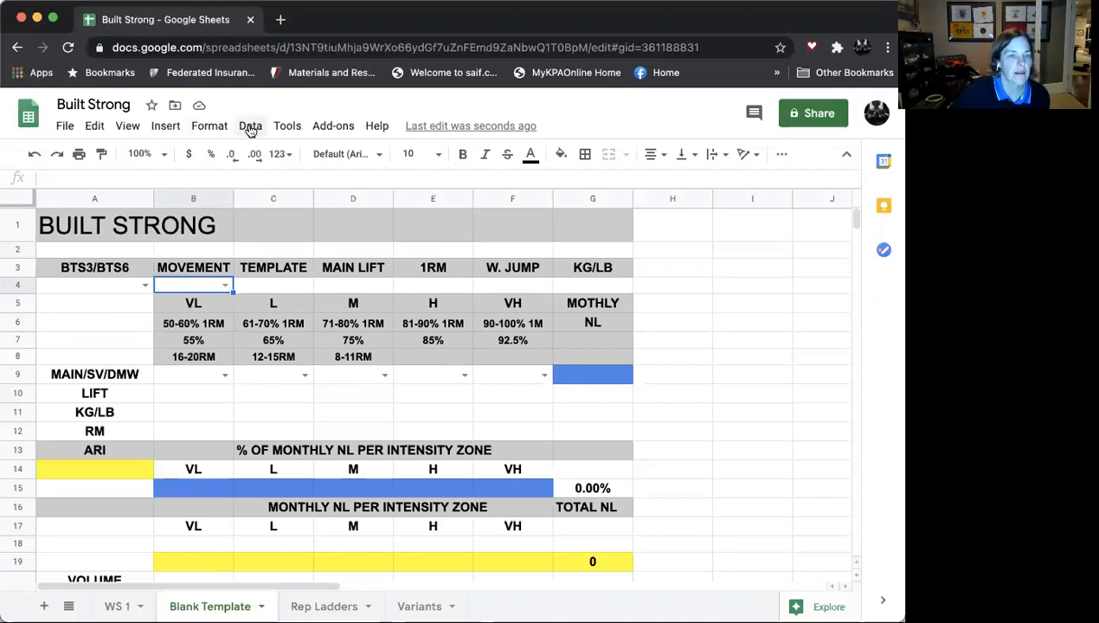
pyautogui.click(250, 127)
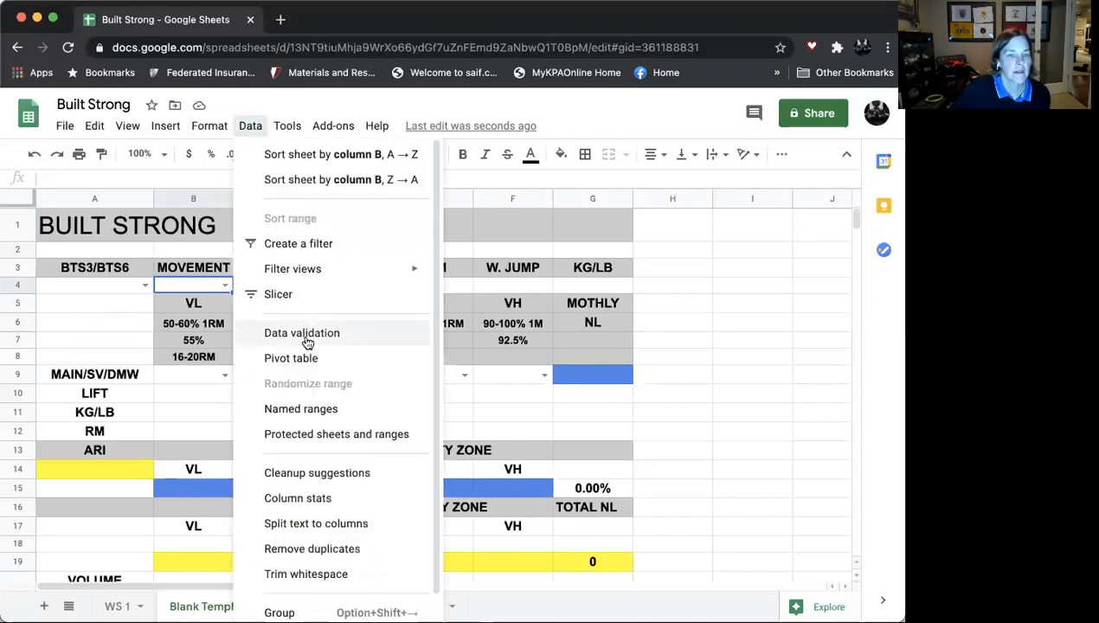
pyautogui.click(304, 336)
pyautogui.click(554, 319)
pyautogui.write(',UB Press,UB Pull,')
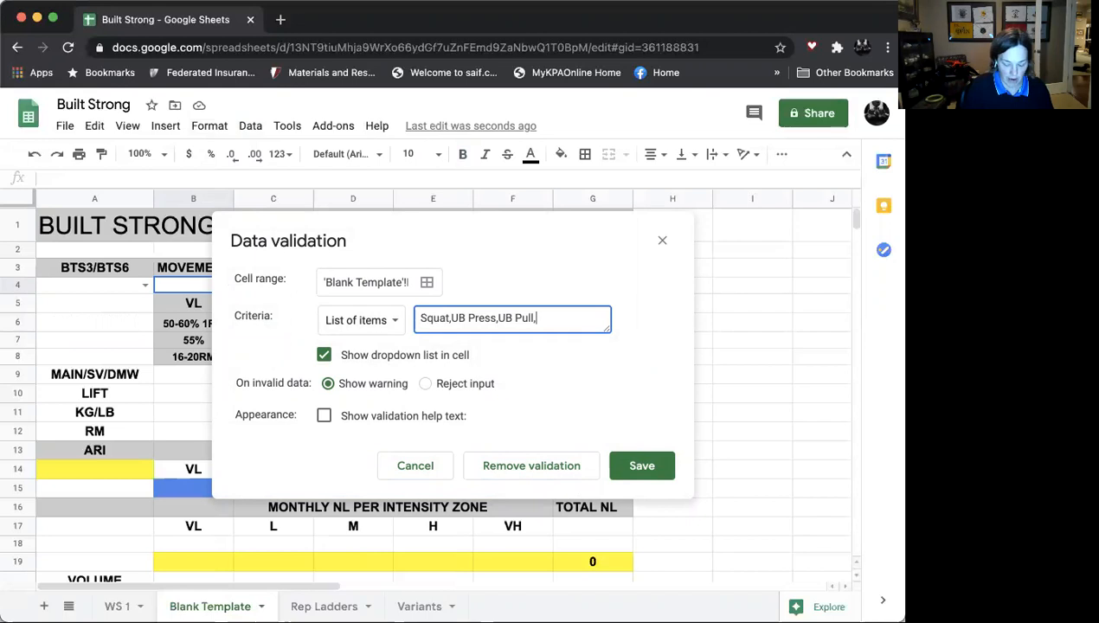
pyautogui.write('Hor')
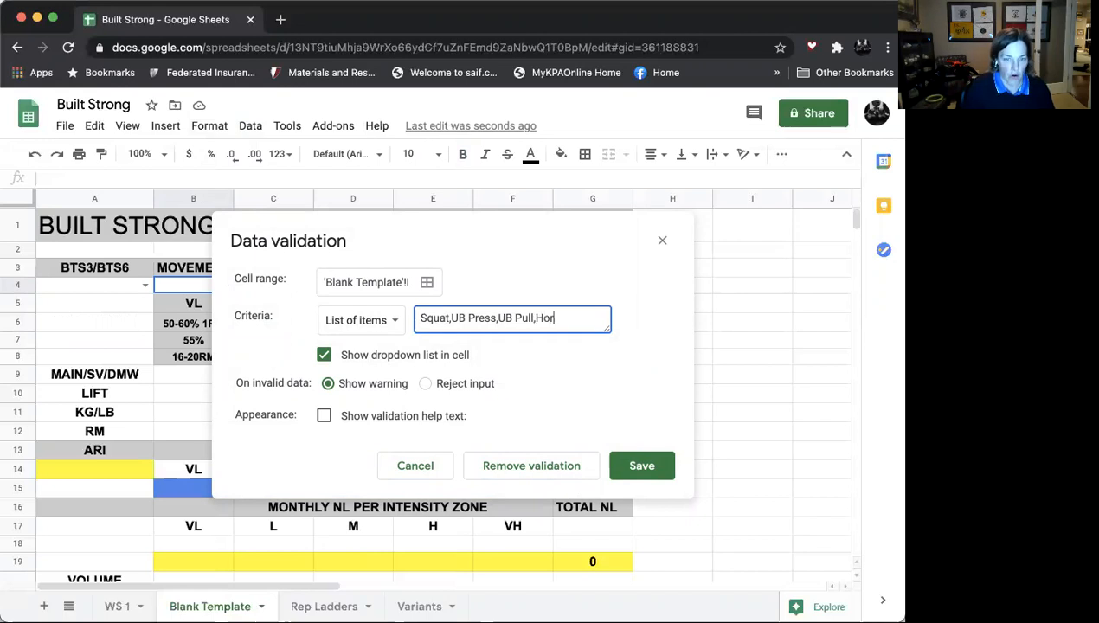
pyautogui.press('BackSpace')
pyautogui.press('BackSpace')
pyautogui.press('BackSpace')
pyautogui.press('BackSpace')
pyautogui.press('BackSpace')
pyautogui.press('BackSpace')
pyautogui.press('BackSpace')
pyautogui.press('BackSpace')
pyautogui.press('BackSpace')
pyautogui.press('BackSpace')
pyautogui.press('BackSpace')
pyautogui.press('BackSpace')
pyautogui.press('BackSpace')
pyautogui.press('BackSpace')
pyautogui.press('BackSpace')
pyautogui.press('BackSpace')
pyautogui.press('BackSpace')
pyautogui.press('BackSpace')
pyautogui.press('BackSpace')
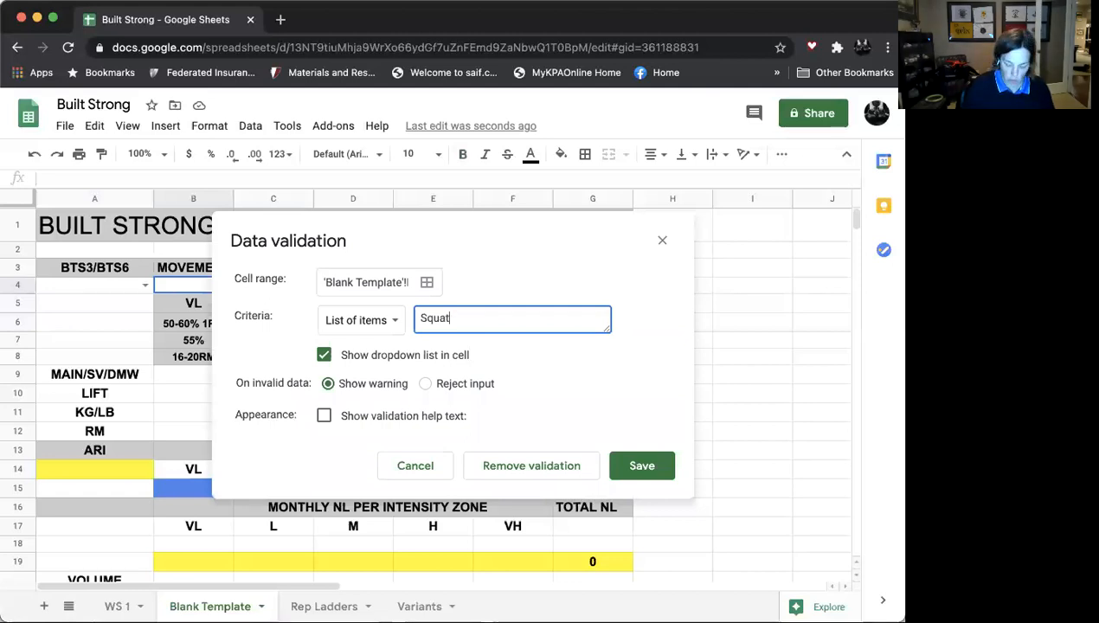
# - Extend the Movement item list after Squat with Hinge, Vert Press, Vert Pull, Vert Pull and Horizontal Press
pyautogui.write(',Hinge,Vert Press, Vert P')
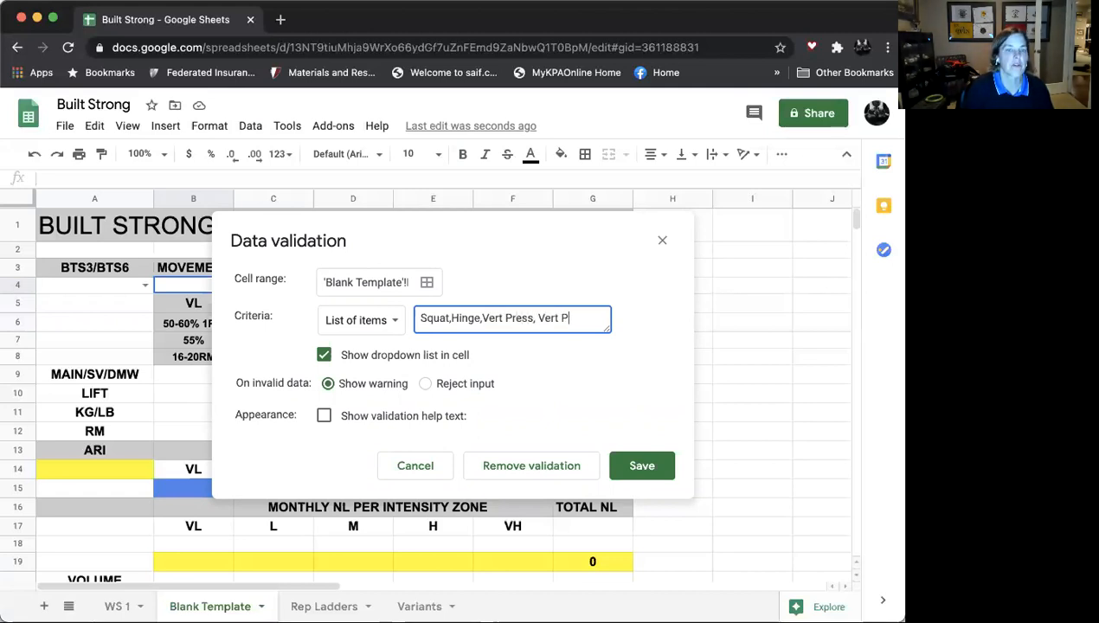
pyautogui.write('ull')
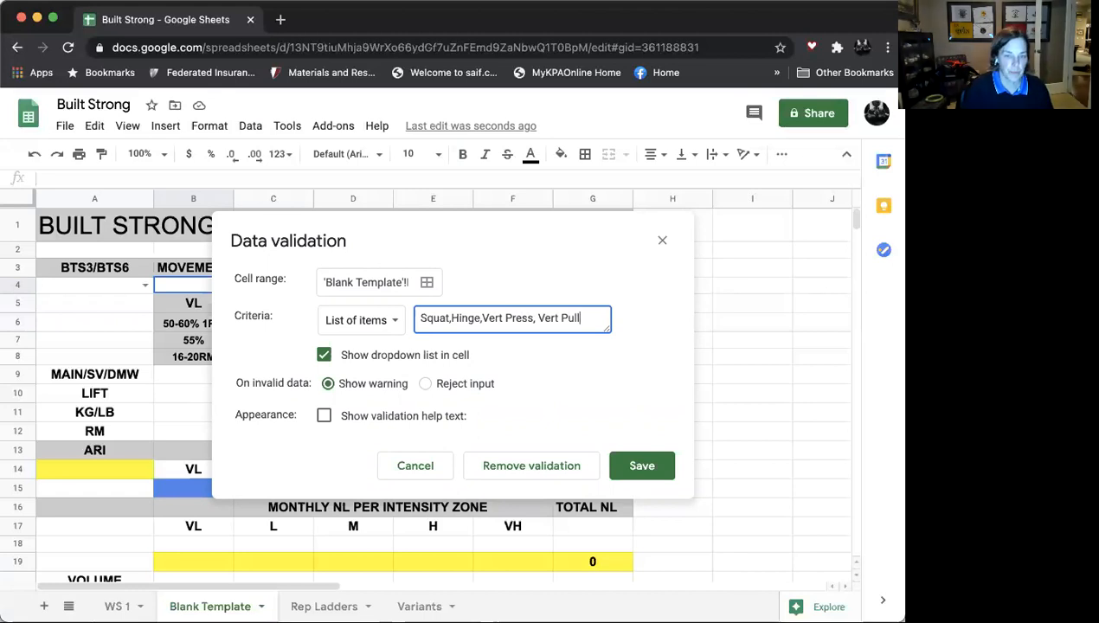
pyautogui.write(', H')
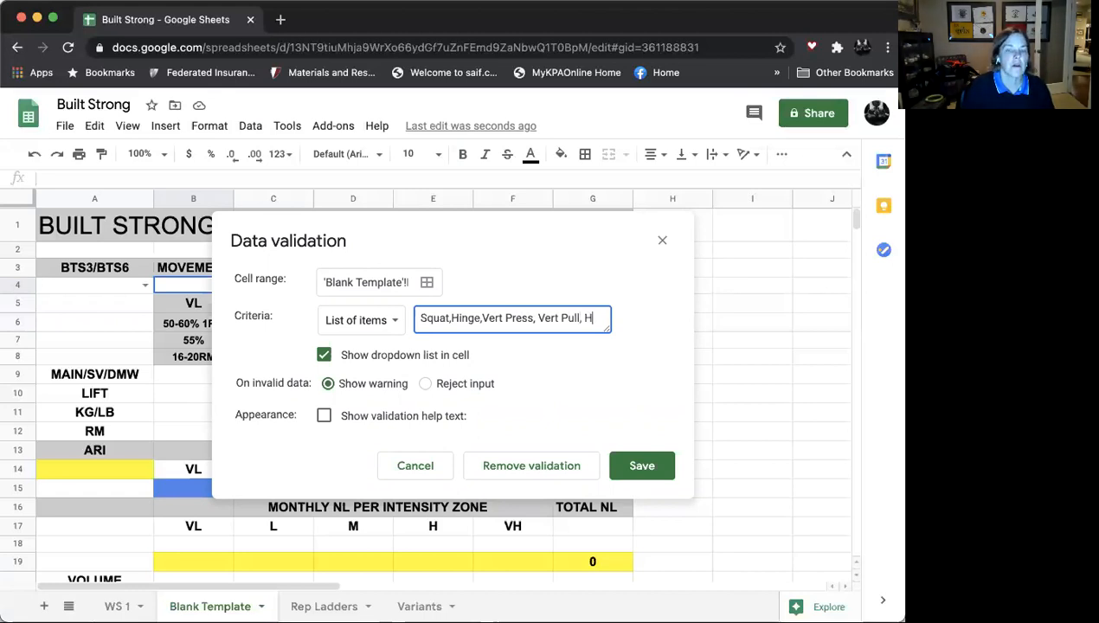
pyautogui.write('oVert')
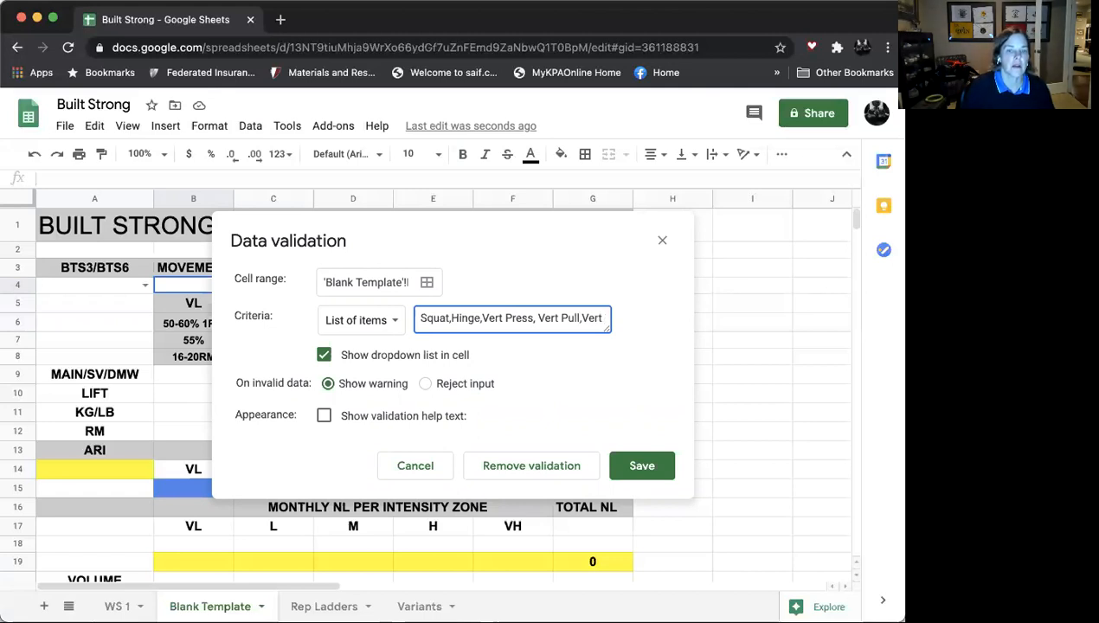
pyautogui.write(' Pu')
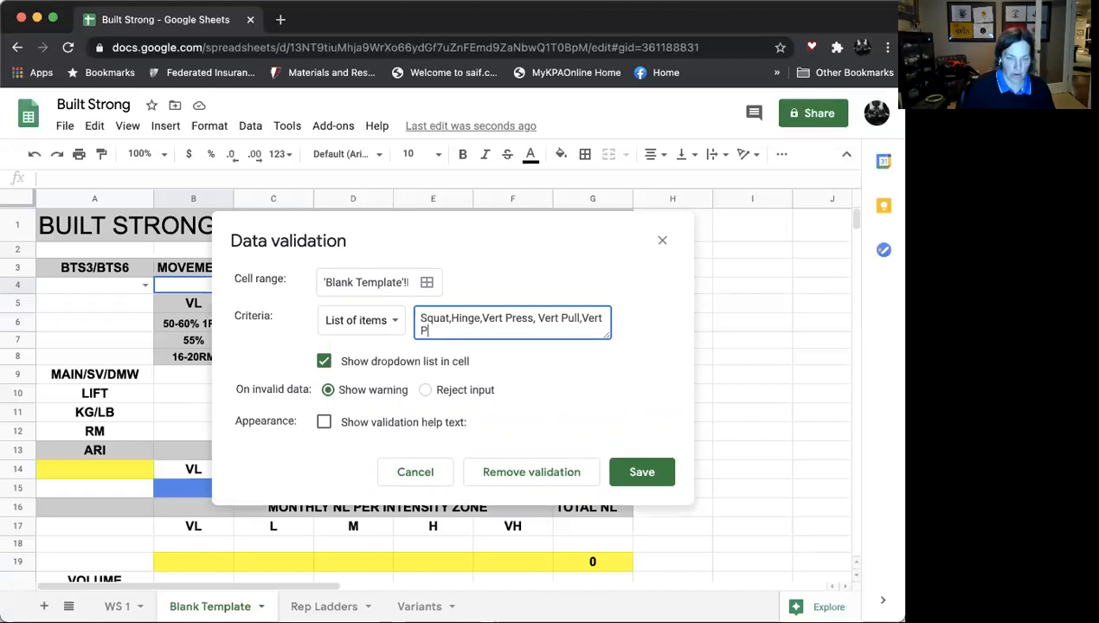
pyautogui.write('ll, Horz')
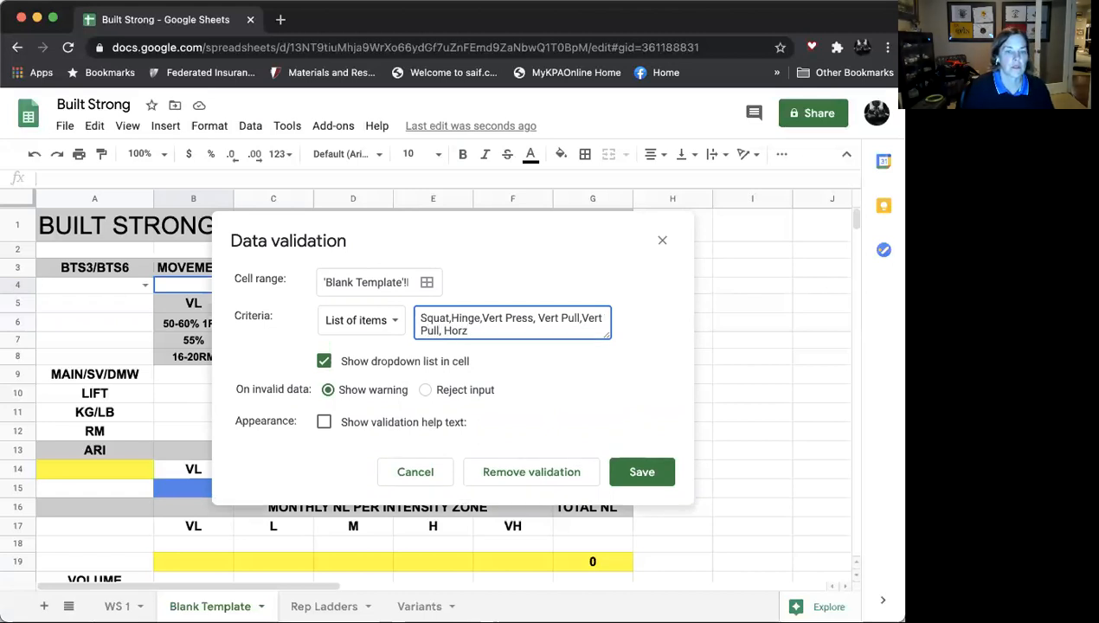
pyautogui.press('BackSpace')
pyautogui.write('izontal Pull')
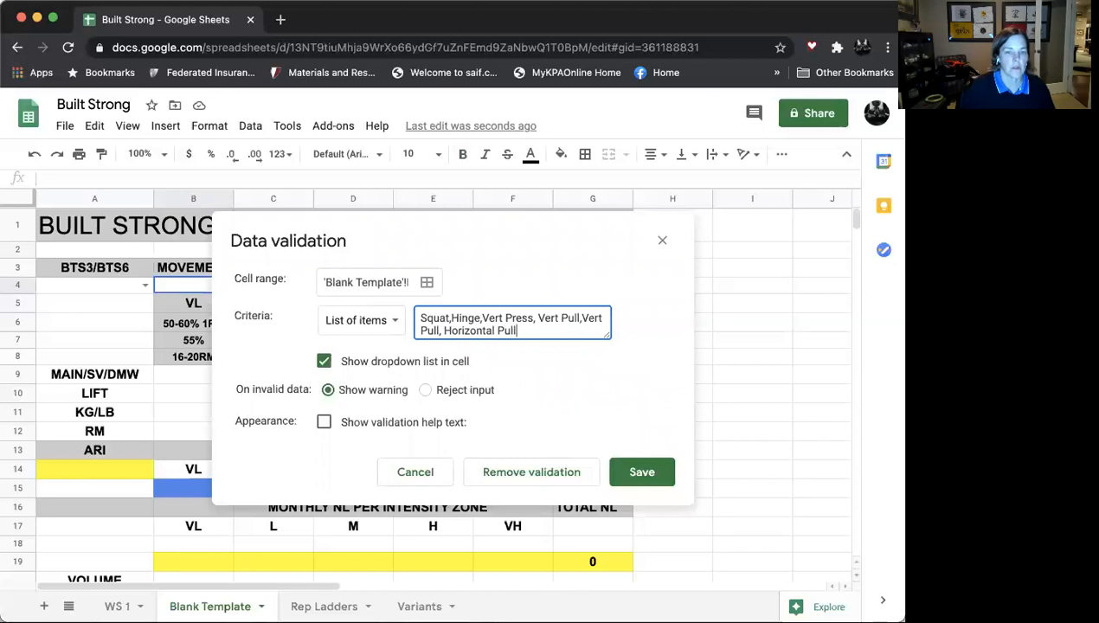
pyautogui.press('BackSpace')
pyautogui.press('BackSpace')
pyautogui.press('BackSpace')
pyautogui.write('ress')
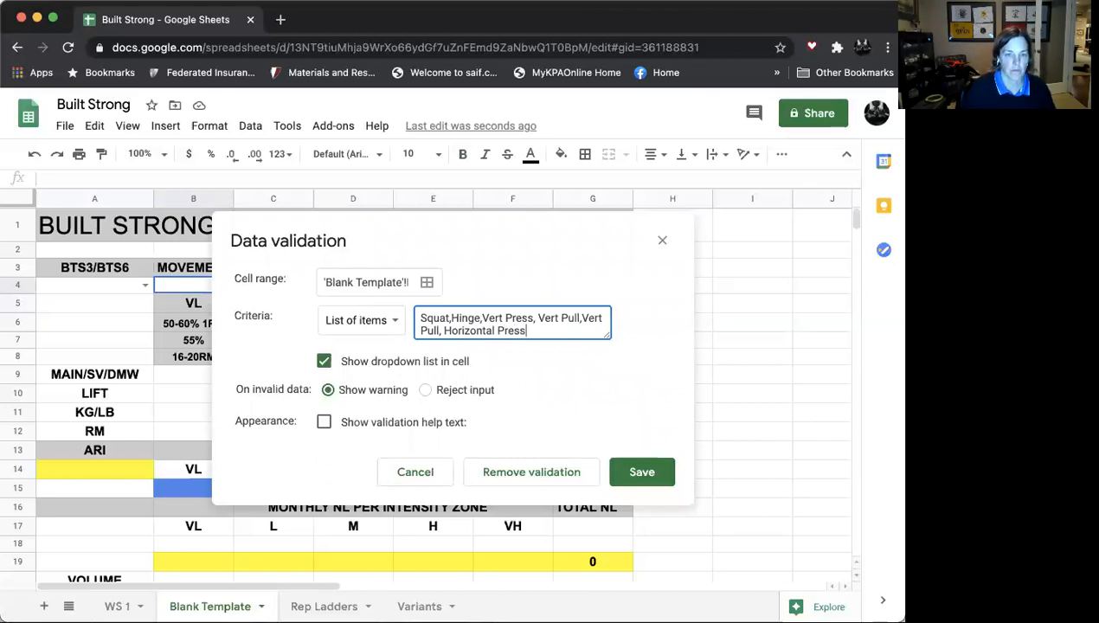
# - Change the duplicate Vert Pull item to Horizontal Pull, then save the validation and review the Movement dropdown in B4
pyautogui.click(609, 315)
pyautogui.press('BackSpace')
pyautogui.press('BackSpace')
pyautogui.press('BackSpace')
pyautogui.press('BackSpace')
pyautogui.press('BackSpace')
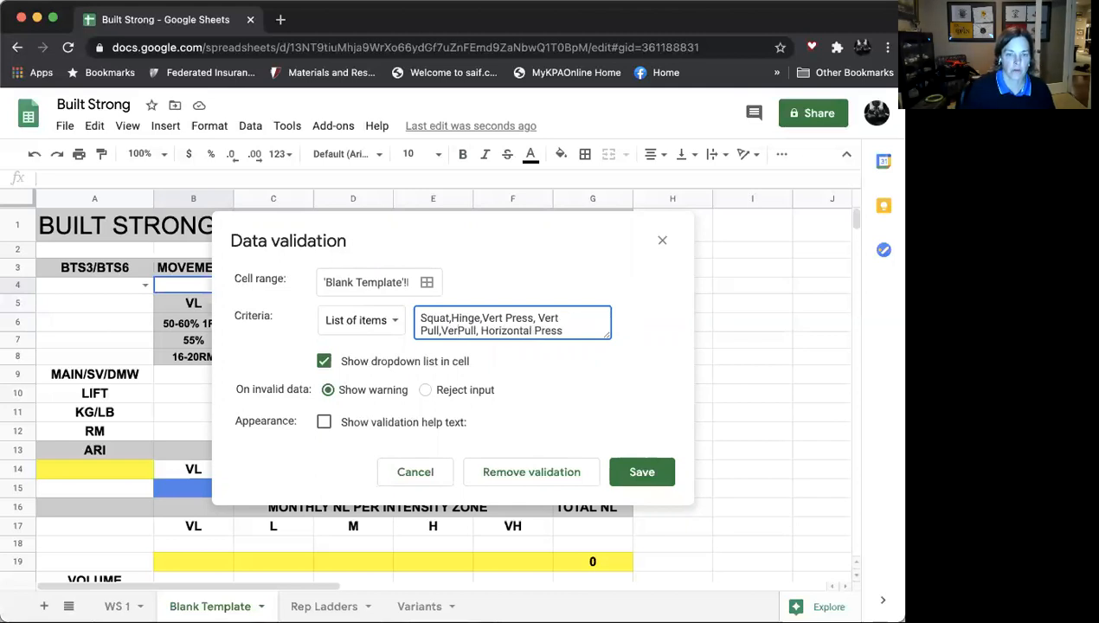
pyautogui.write('J')
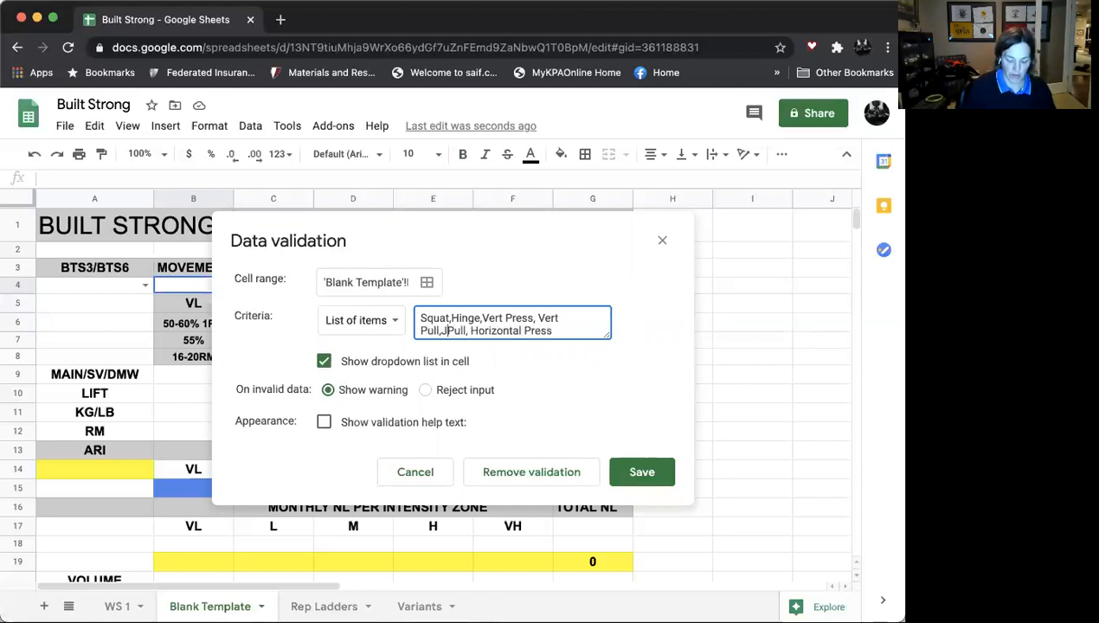
pyautogui.press('BackSpace')
pyautogui.write('Horiz')
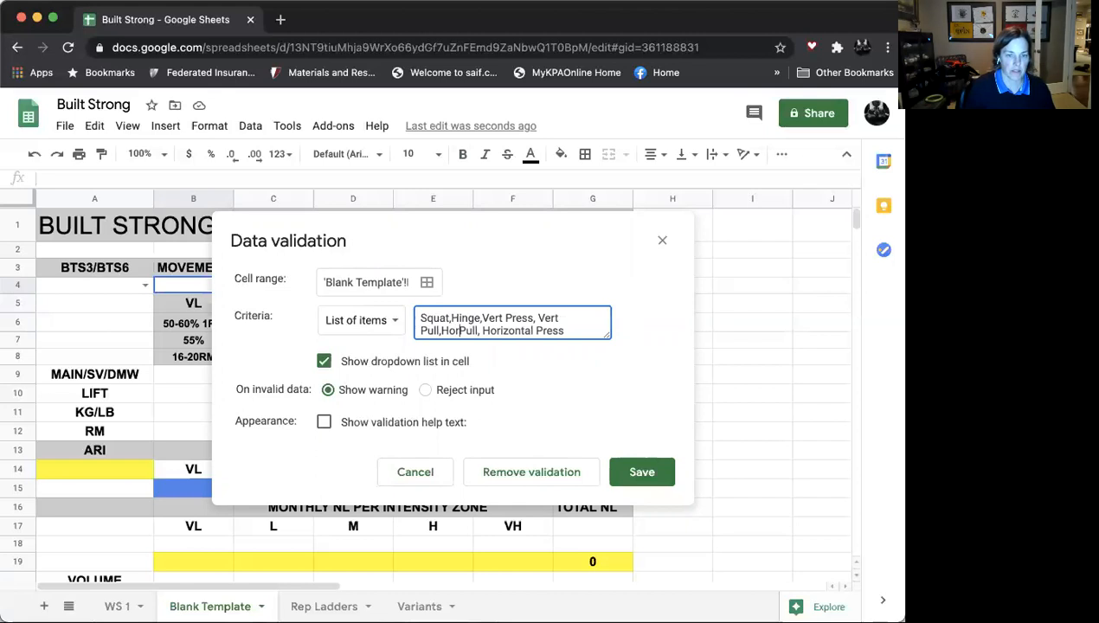
pyautogui.write('ontal')
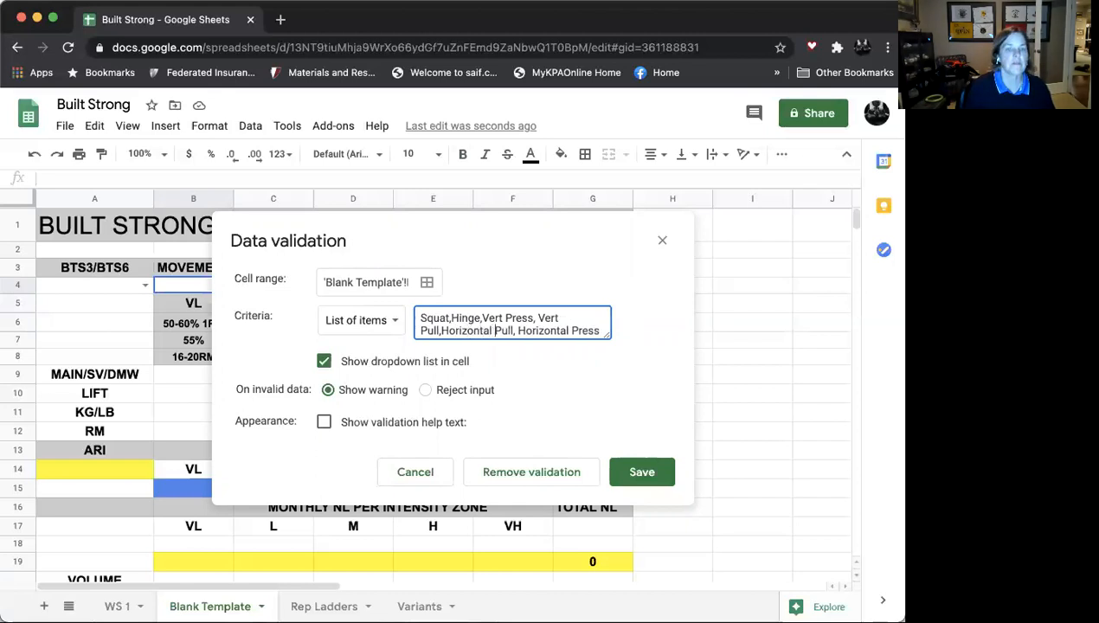
pyautogui.click(642, 472)
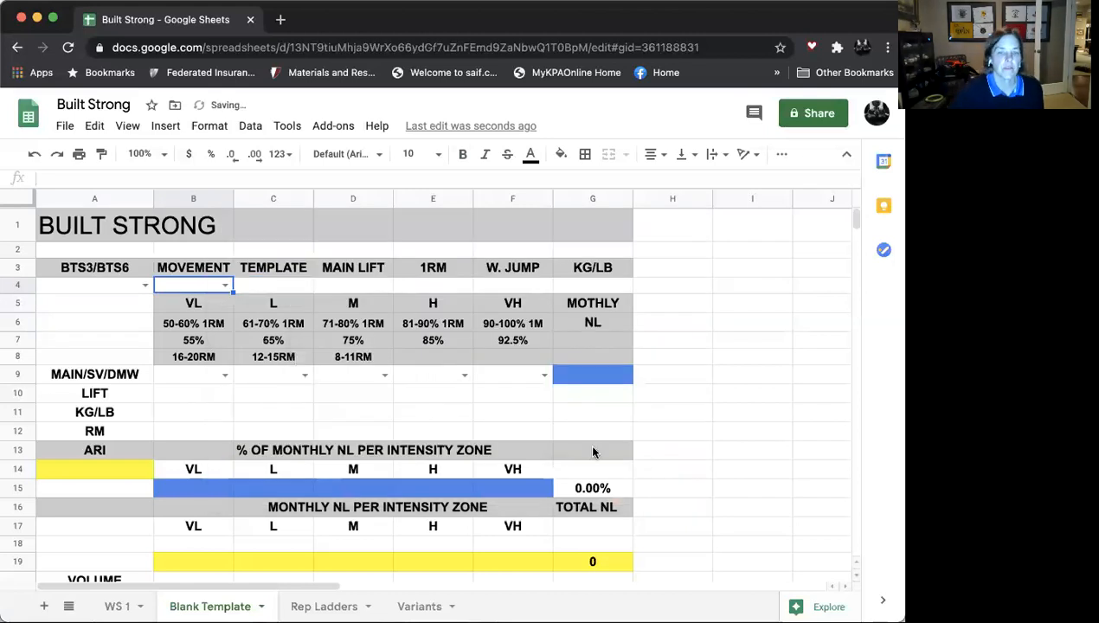
pyautogui.click(224, 284)
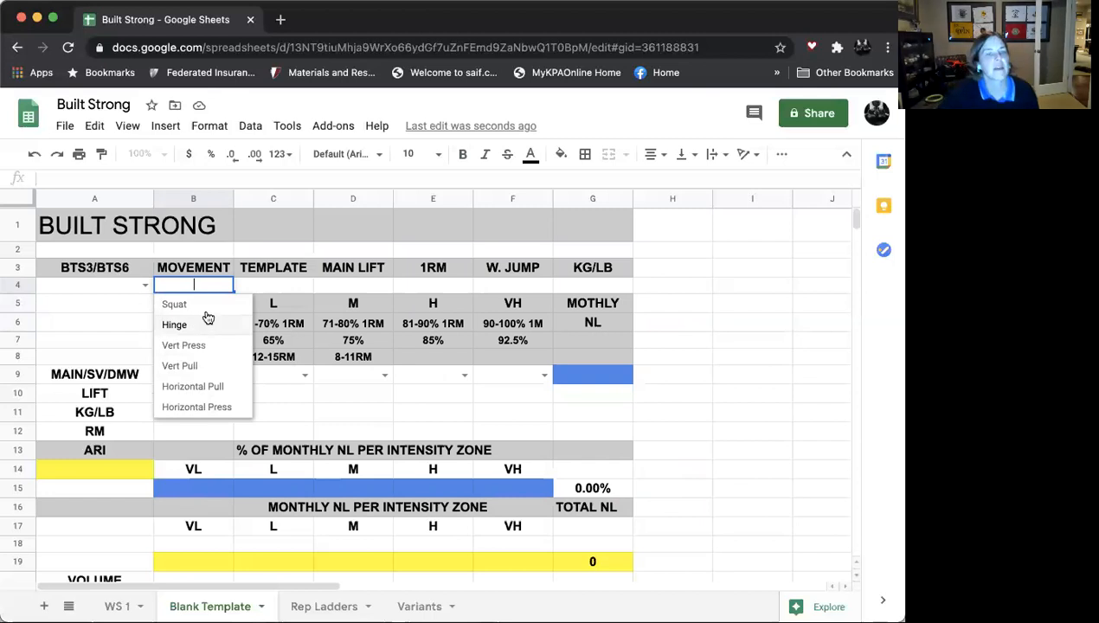
pyautogui.click(736, 328)
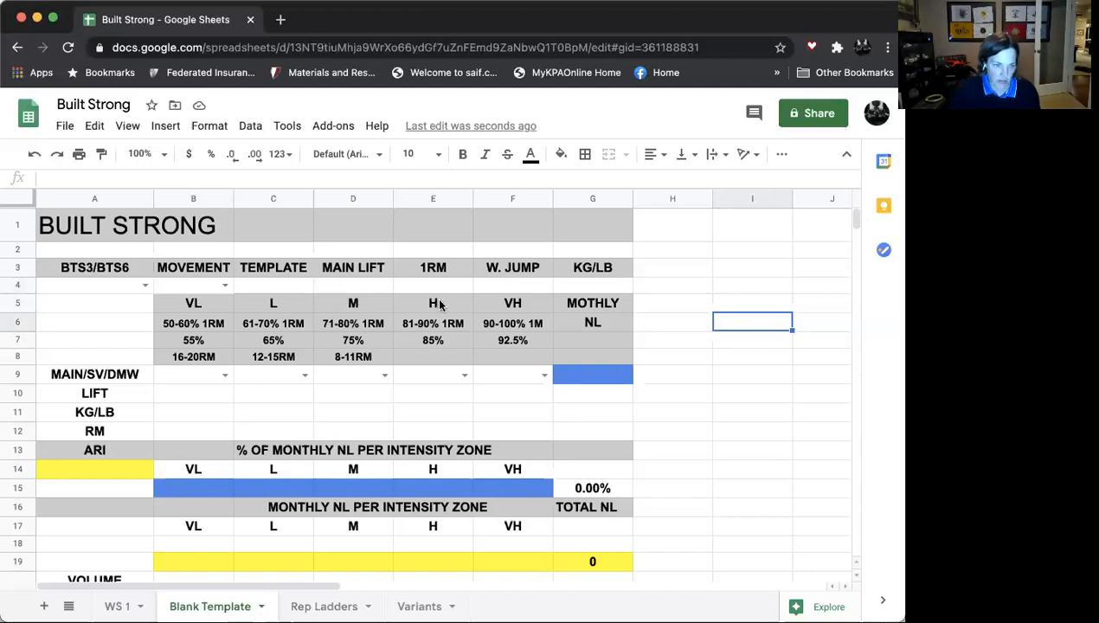
# - Correct the SMW item to DMW in the dropdown validation of cell B9, save it and check the choices
pyautogui.click(225, 377)
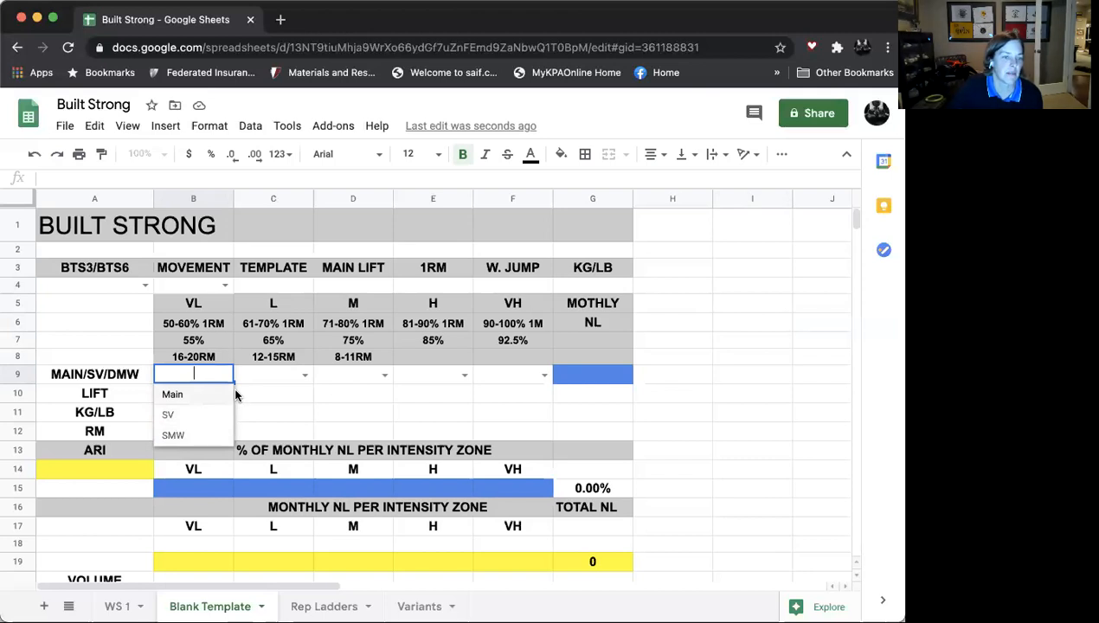
pyautogui.click(254, 129)
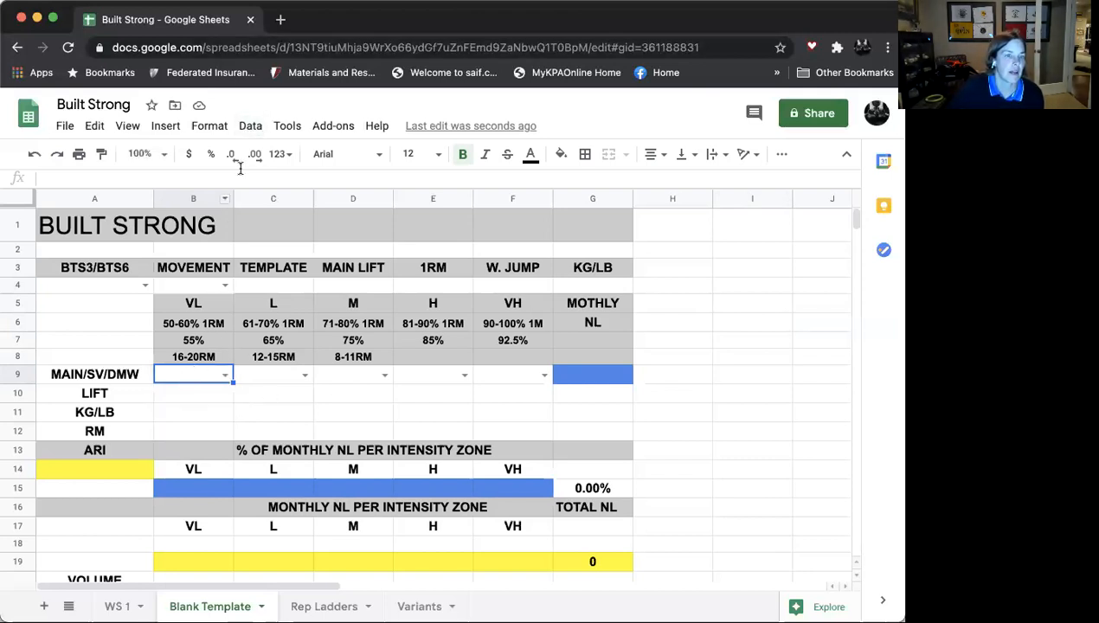
pyautogui.click(250, 126)
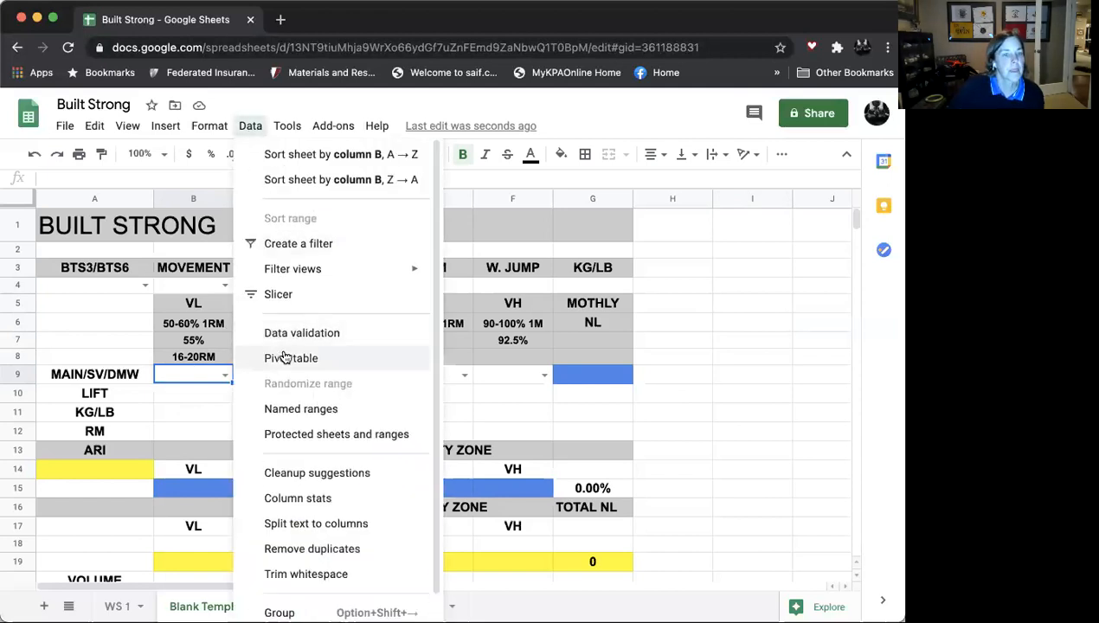
pyautogui.click(278, 334)
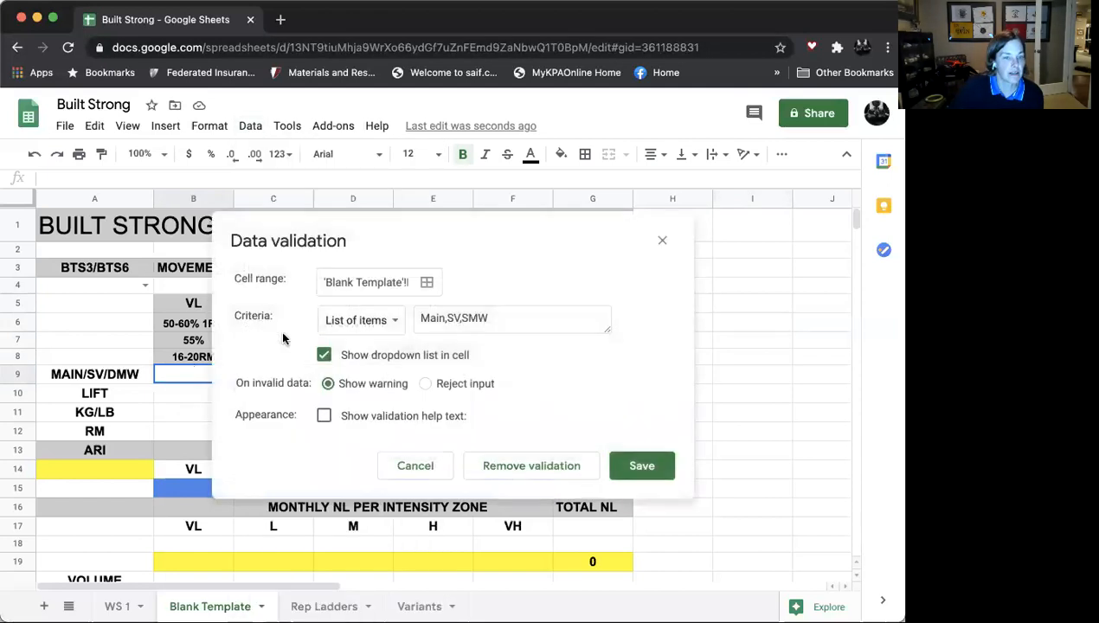
pyautogui.click(469, 317)
pyautogui.press('BackSpace')
pyautogui.write('D')
pyautogui.press('Return')
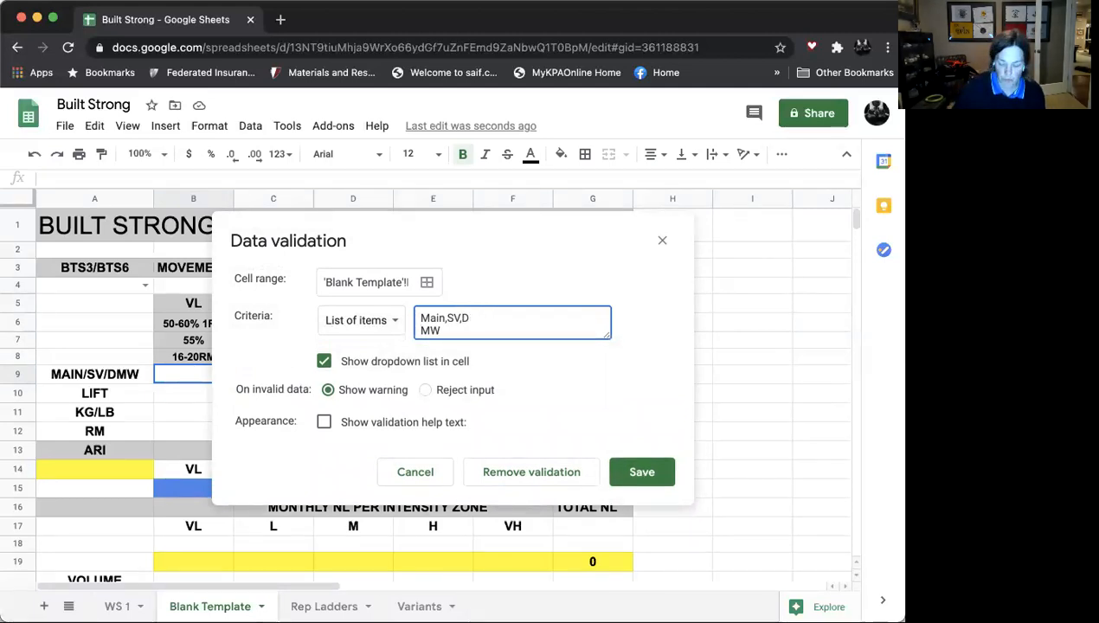
pyautogui.press('BackSpace')
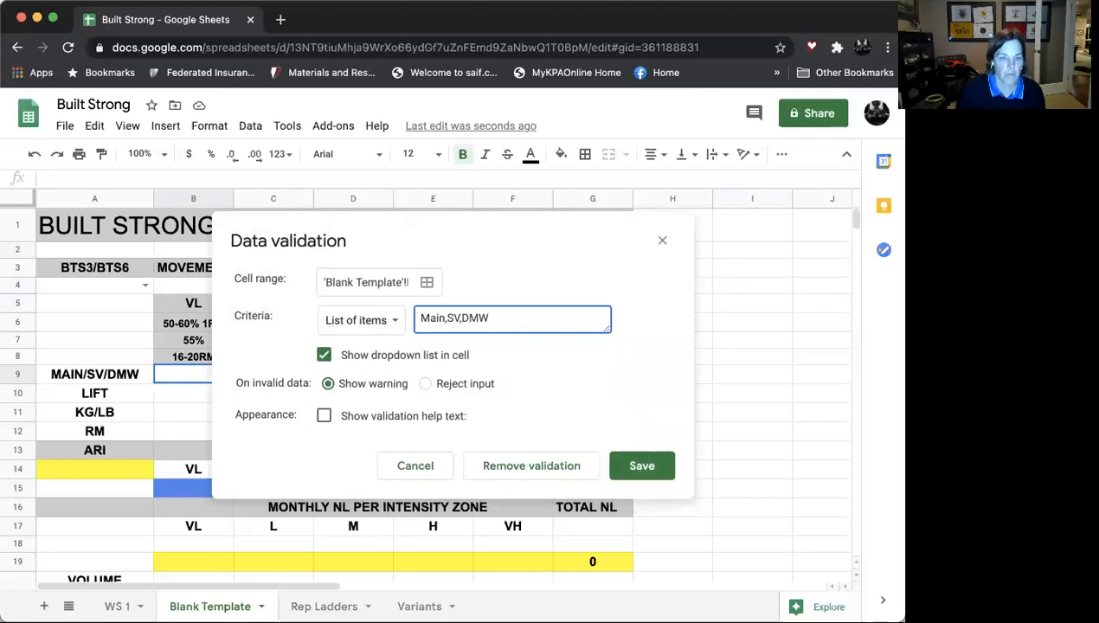
pyautogui.click(641, 465)
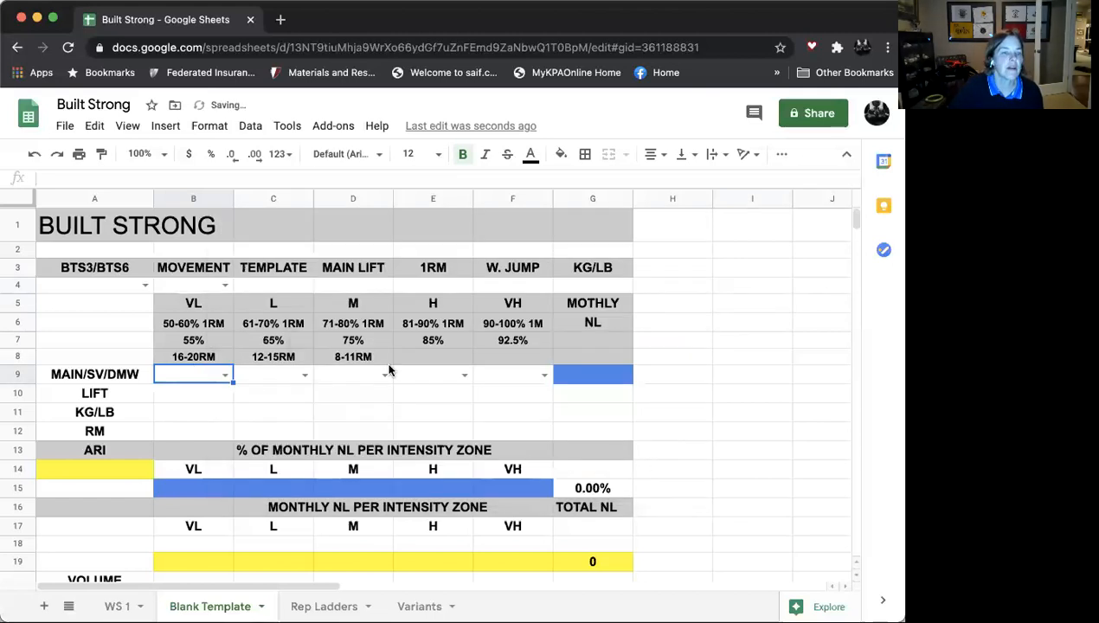
pyautogui.click(225, 374)
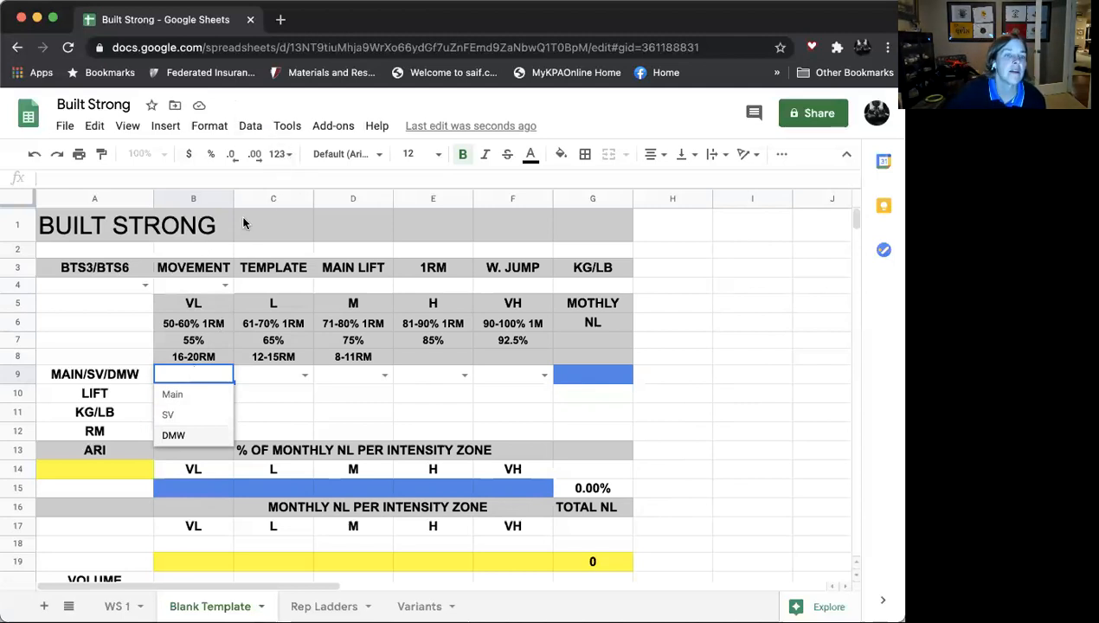
pyautogui.press('Escape')
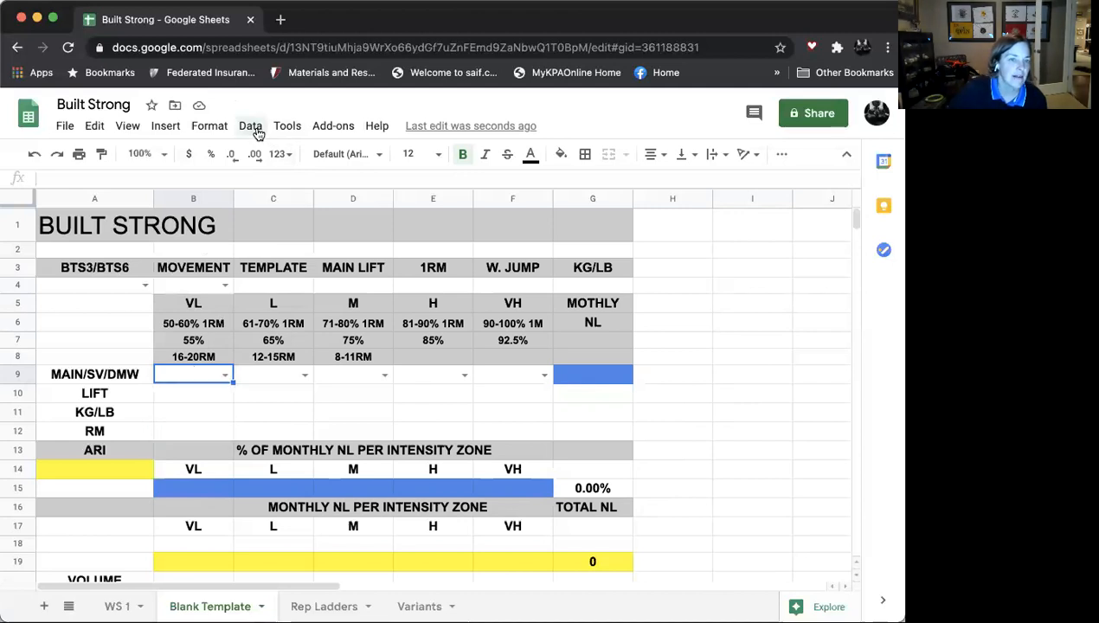
# - Review the validation criteria types for cell B9, keep List of items with Main,SV,DMW and save
pyautogui.click(250, 126)
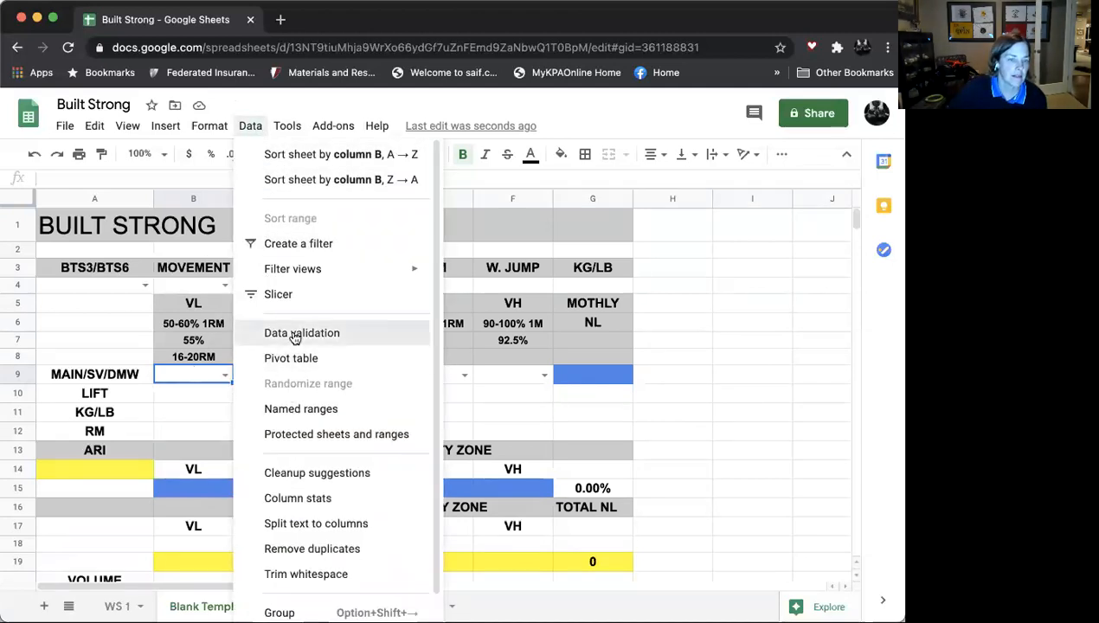
pyautogui.click(295, 336)
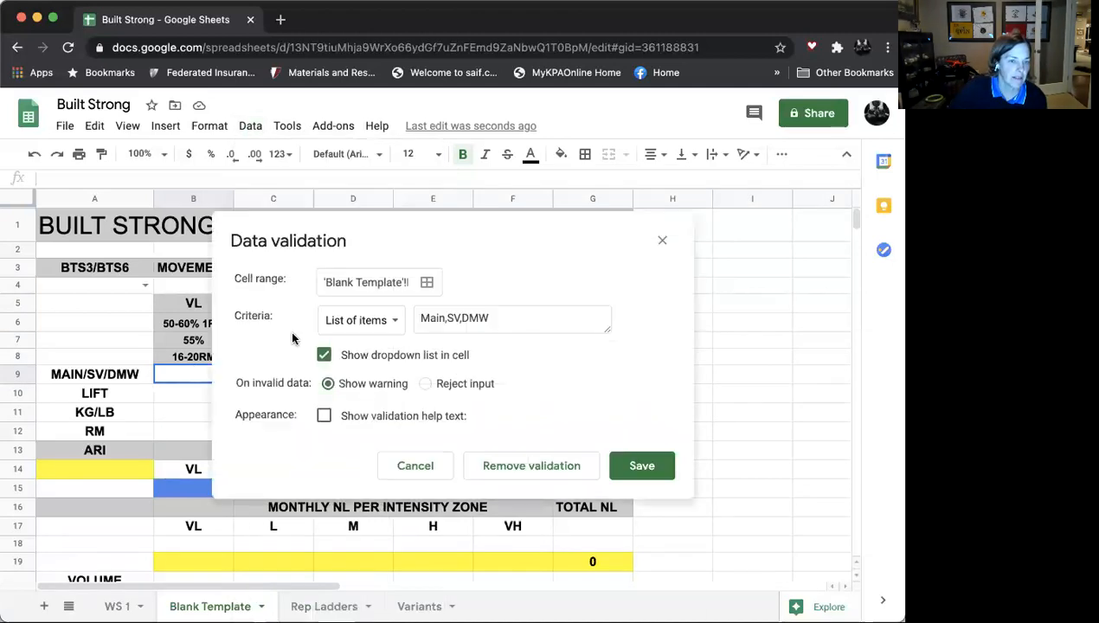
pyautogui.click(395, 326)
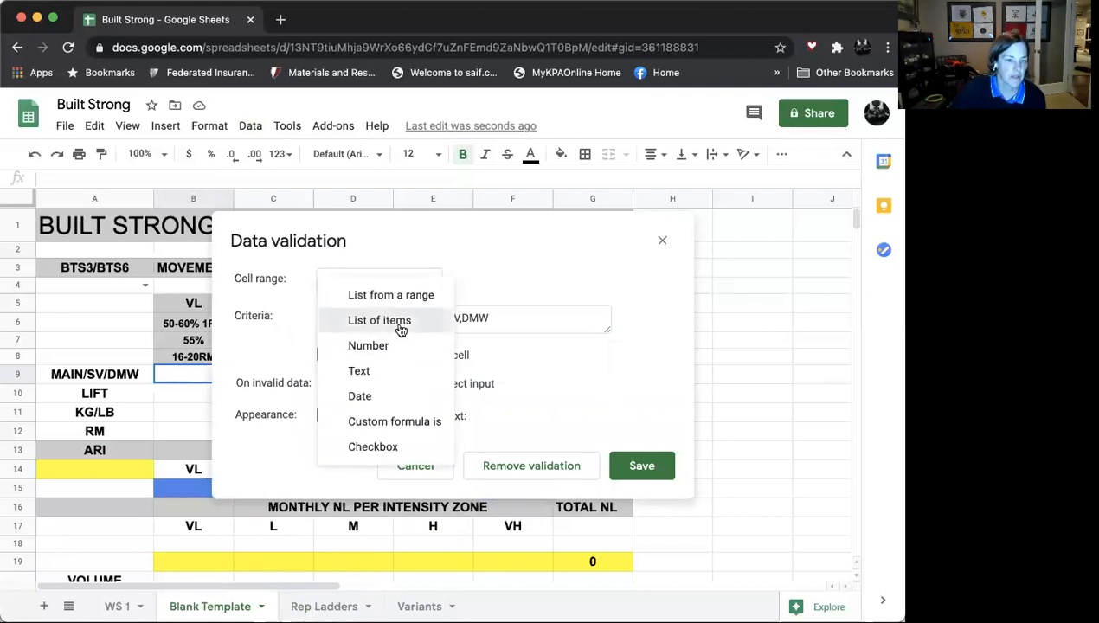
pyautogui.click(401, 328)
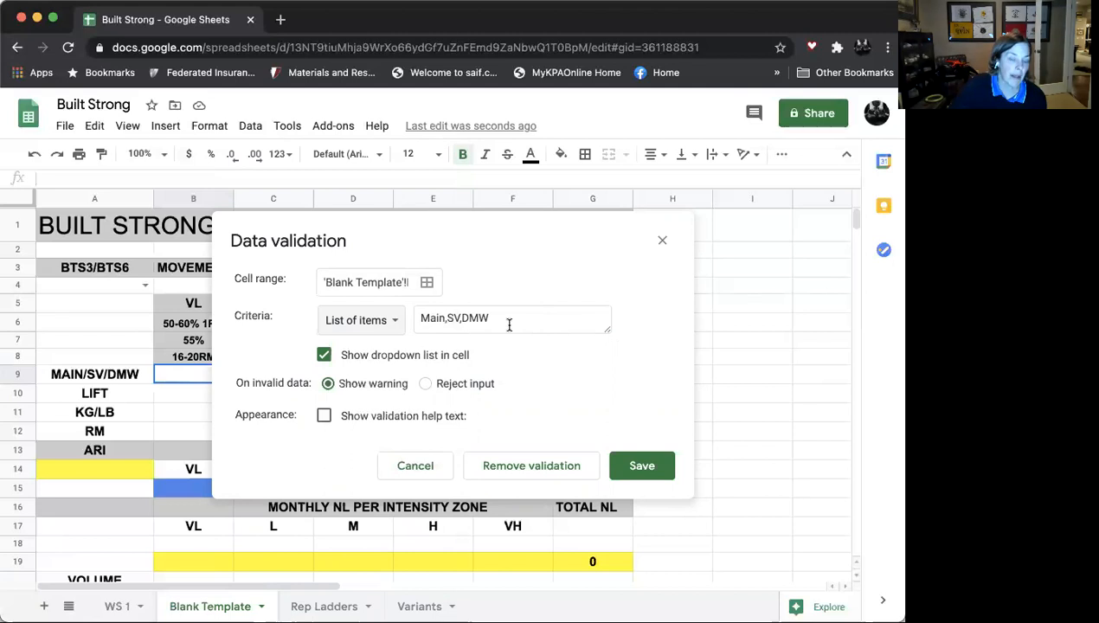
pyautogui.click(648, 466)
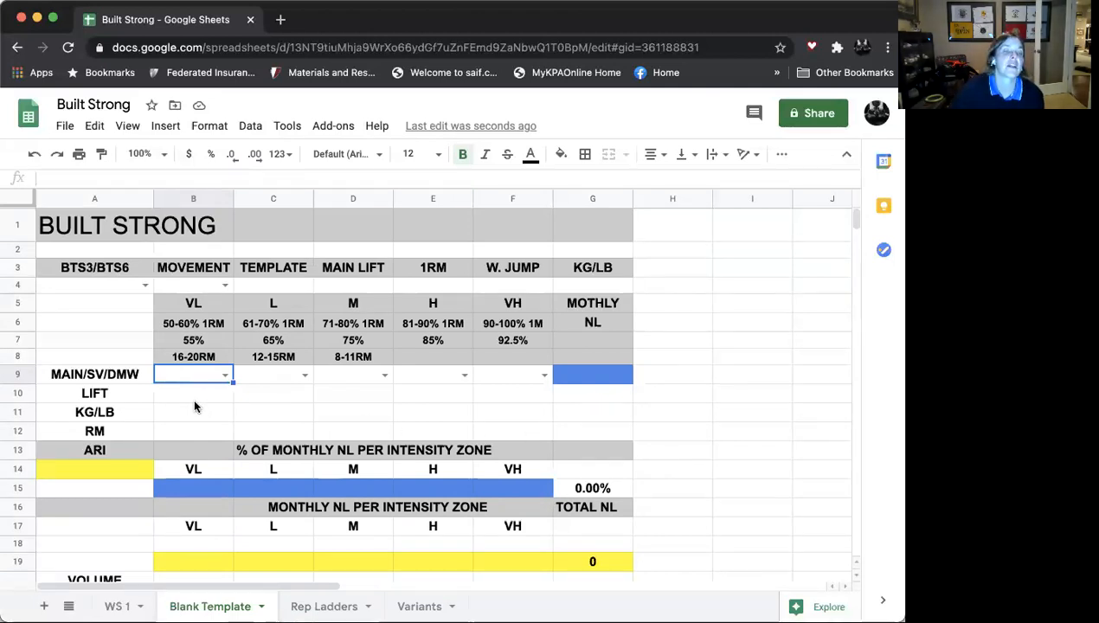
# - Examine the Lift, KG/LB and RM entry rows in column B and the intensity-zone and volume variant sections below
pyautogui.click(206, 397)
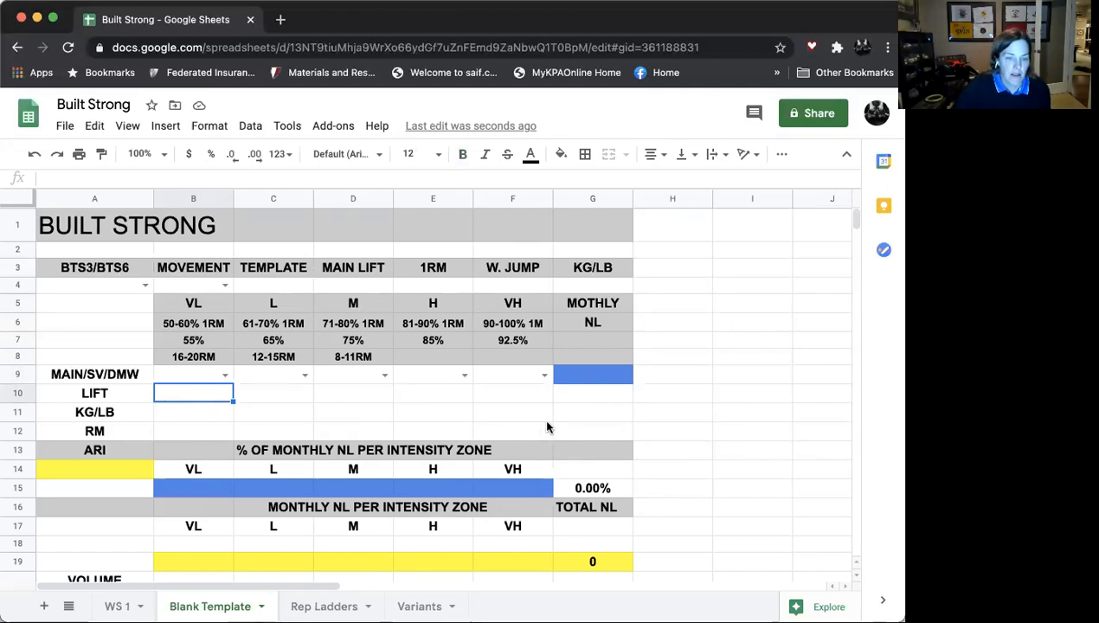
pyautogui.scroll(-2, 519, 428)
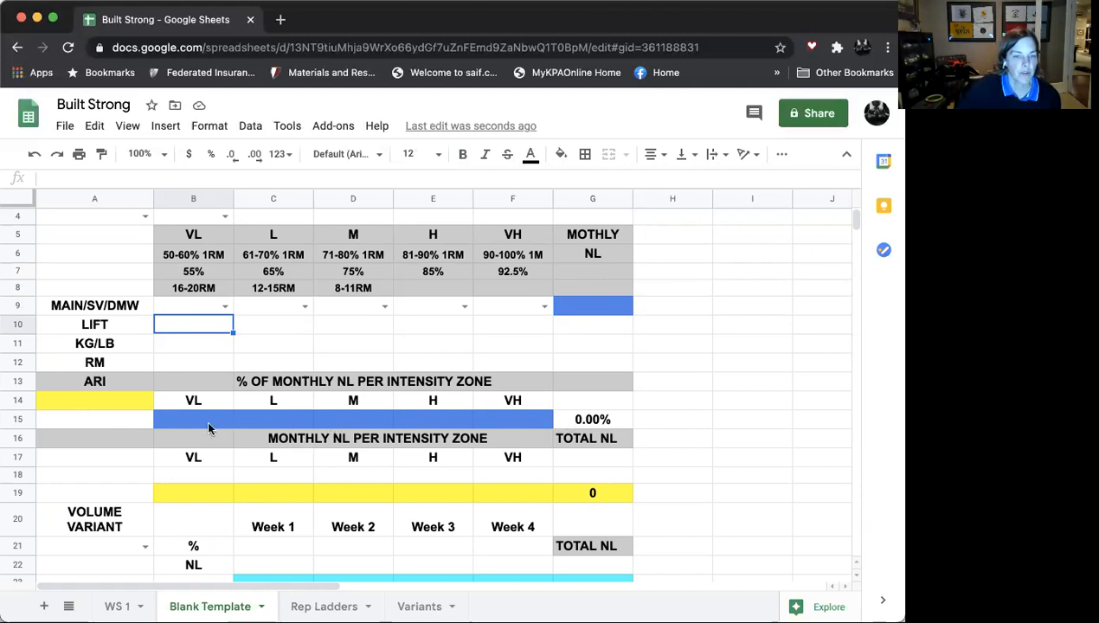
pyautogui.press('Return')
pyautogui.press('Return')
pyautogui.press('Return')
pyautogui.press('Return')
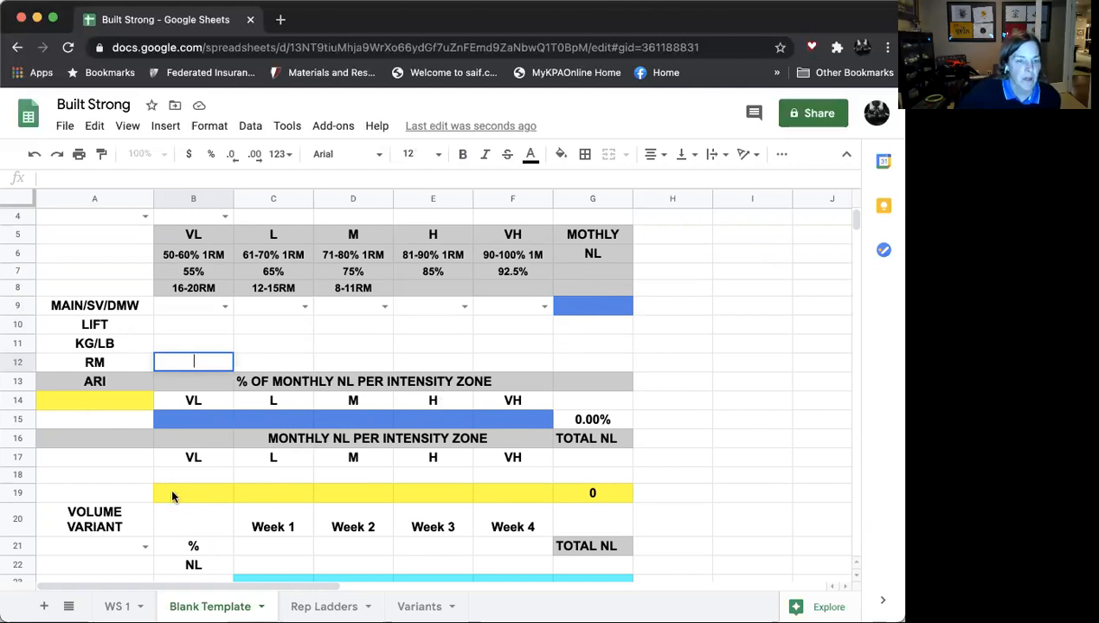
pyautogui.scroll(-3, 334, 497)
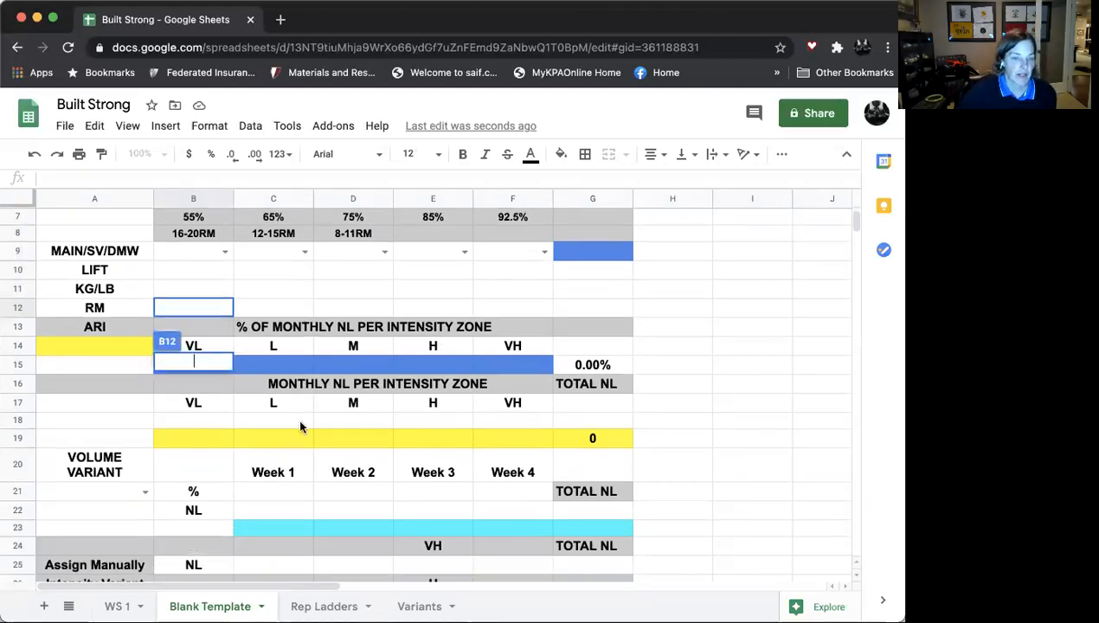
pyautogui.scroll(6, 429, 483)
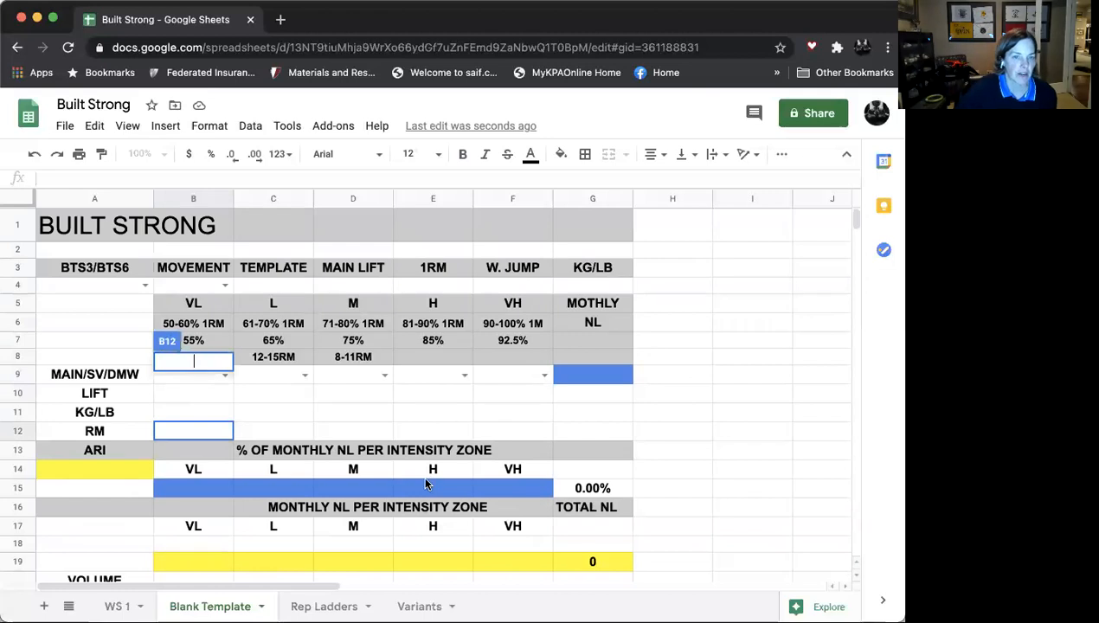